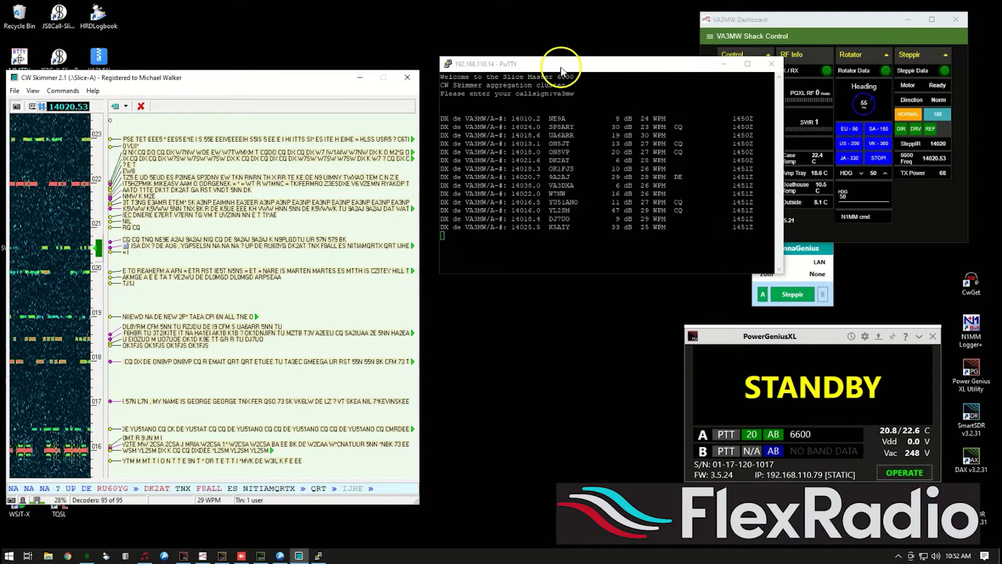
- Bring the CW Skimmer 2.1 web page fully into view and review its features, screenshots, resources and system requirements
left_click_drag(561, 67, 486, 106)
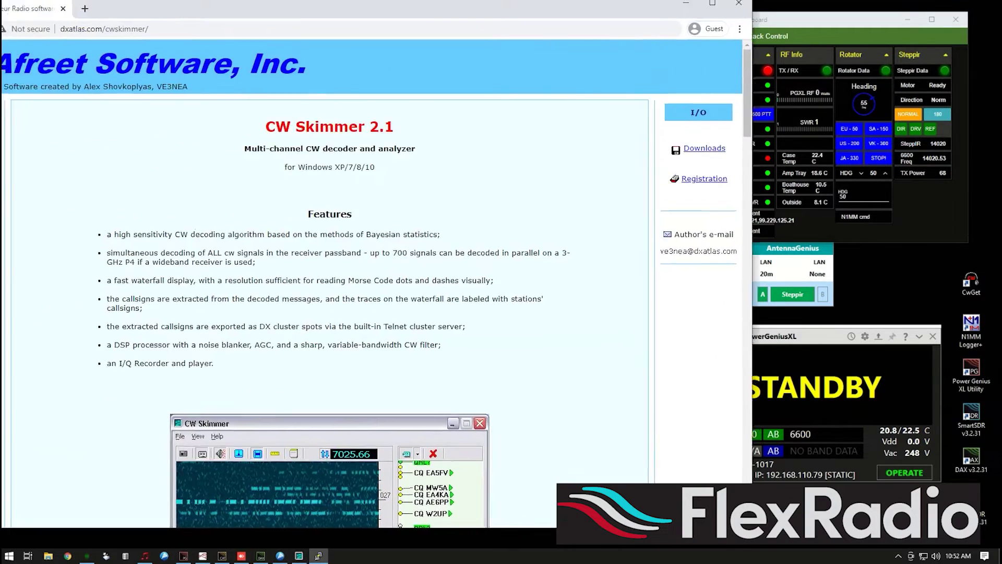
left_click_drag(381, 2, 458, 8)
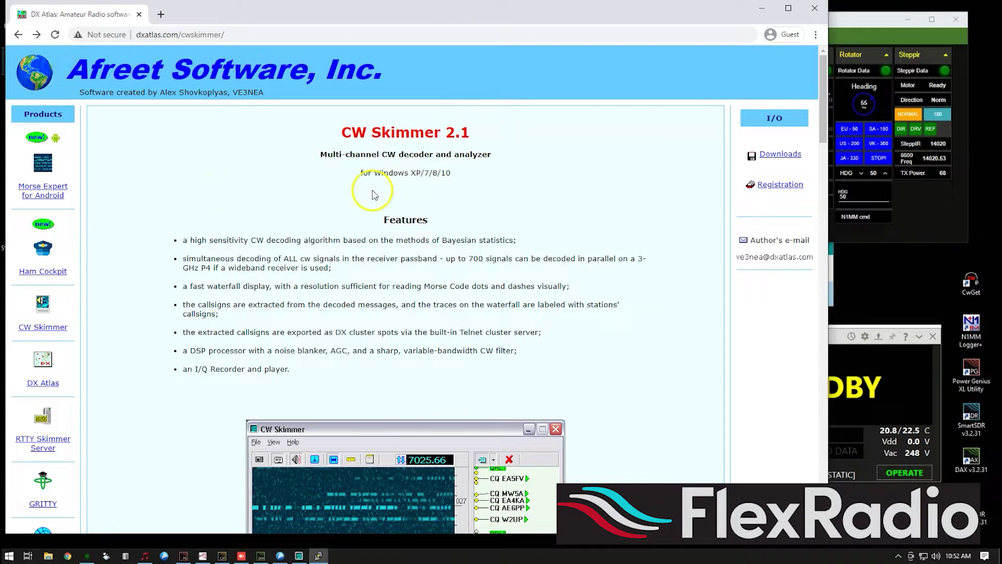
scroll(393, 173, "down", 1)
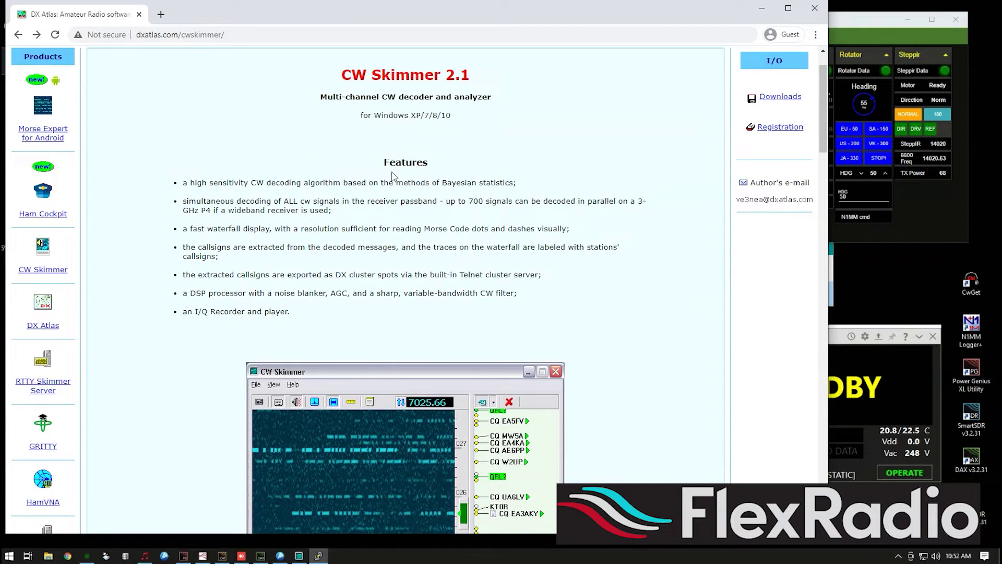
scroll(392, 175, "down", 4)
scroll(393, 175, "up", 2)
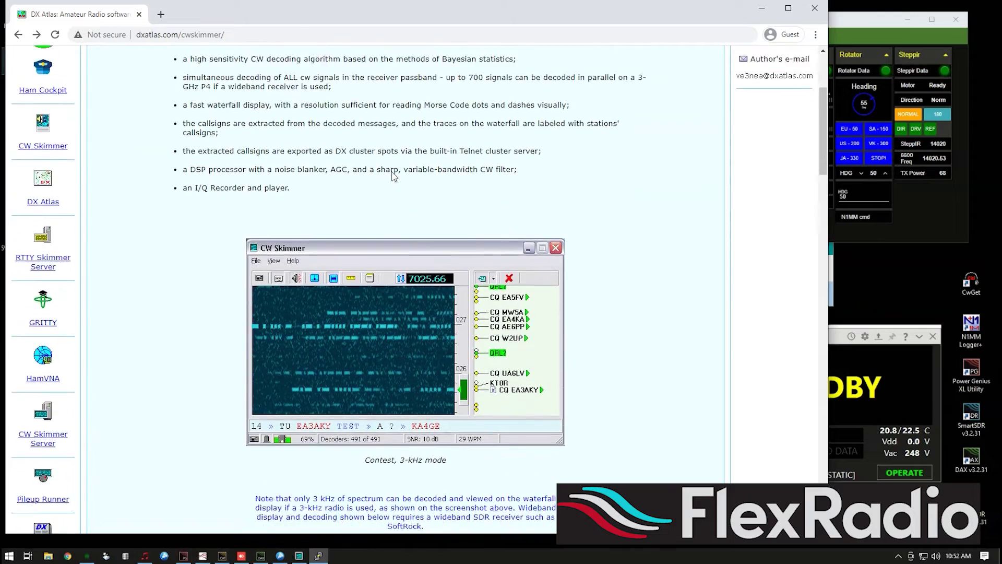
scroll(394, 176, "down", 20)
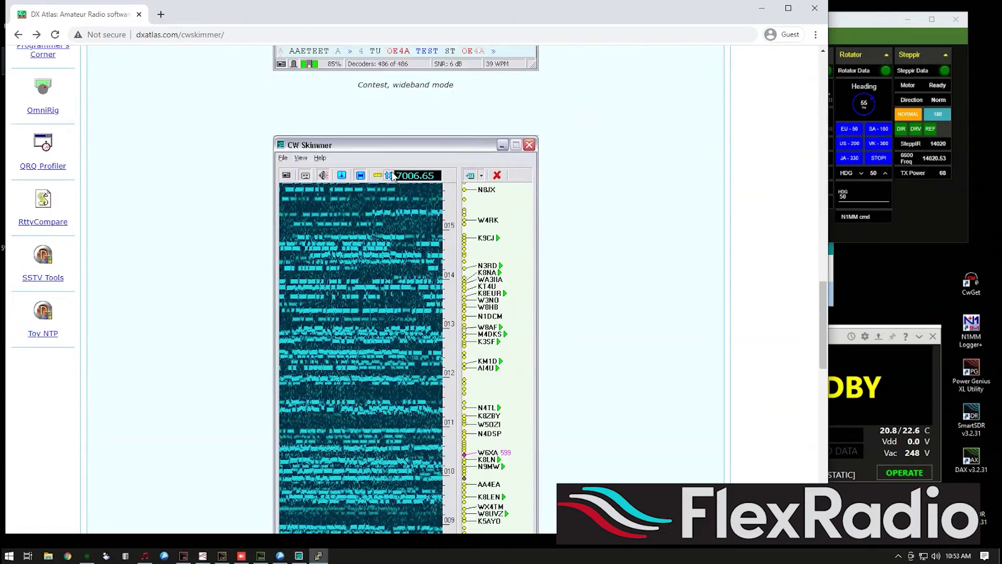
scroll(393, 176, "down", 10)
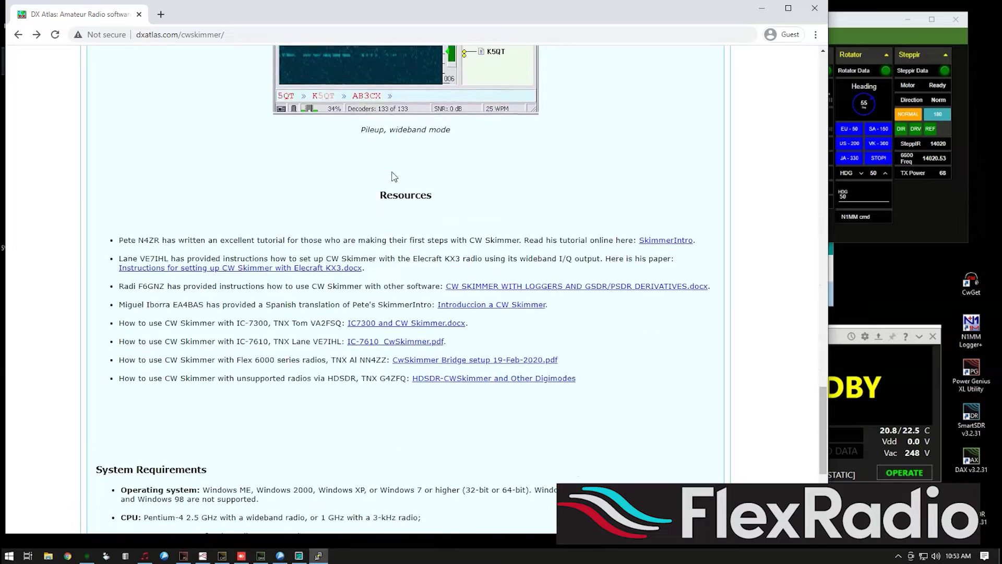
scroll(395, 176, "down", 5)
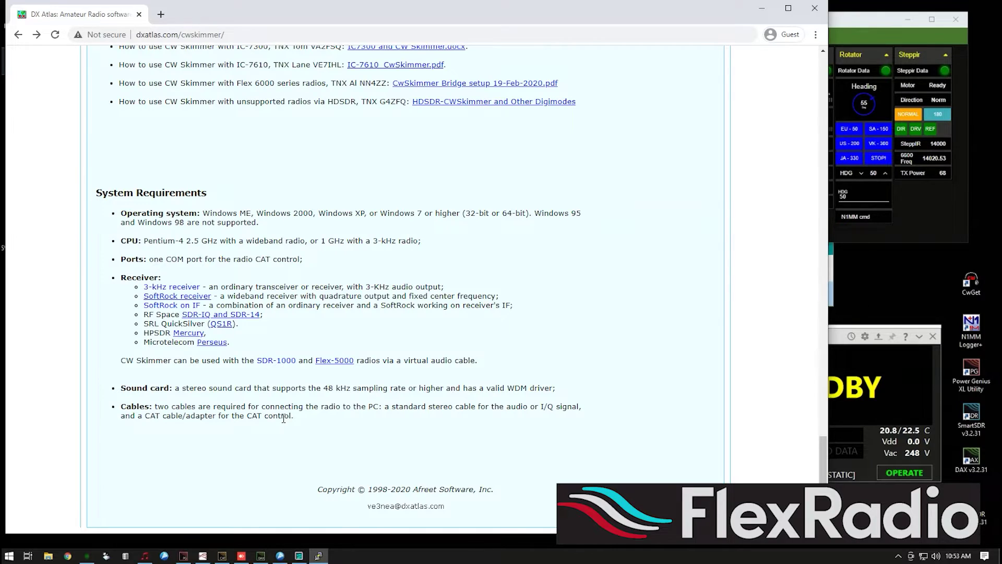
scroll(284, 418, "up", 20)
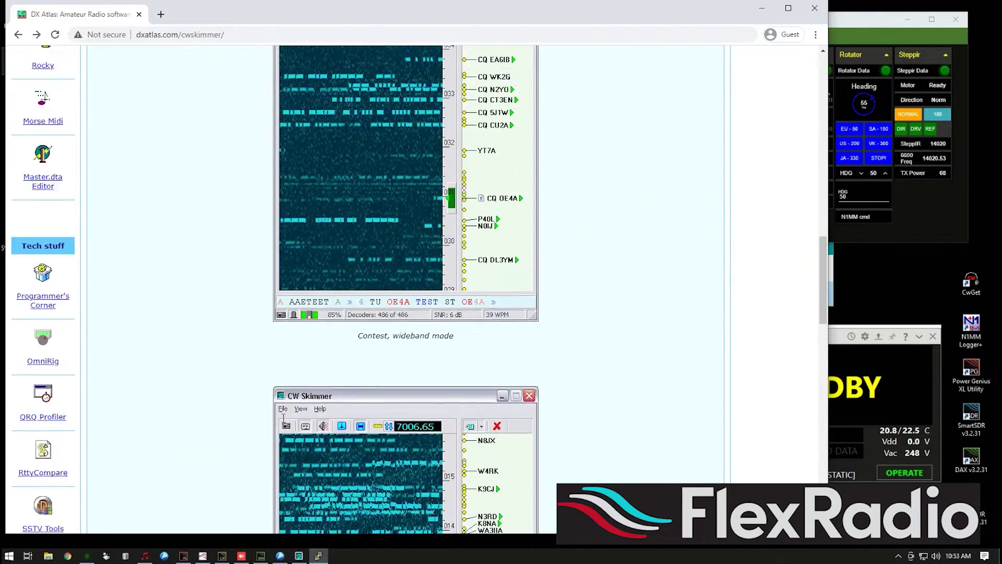
scroll(283, 419, "up", 4)
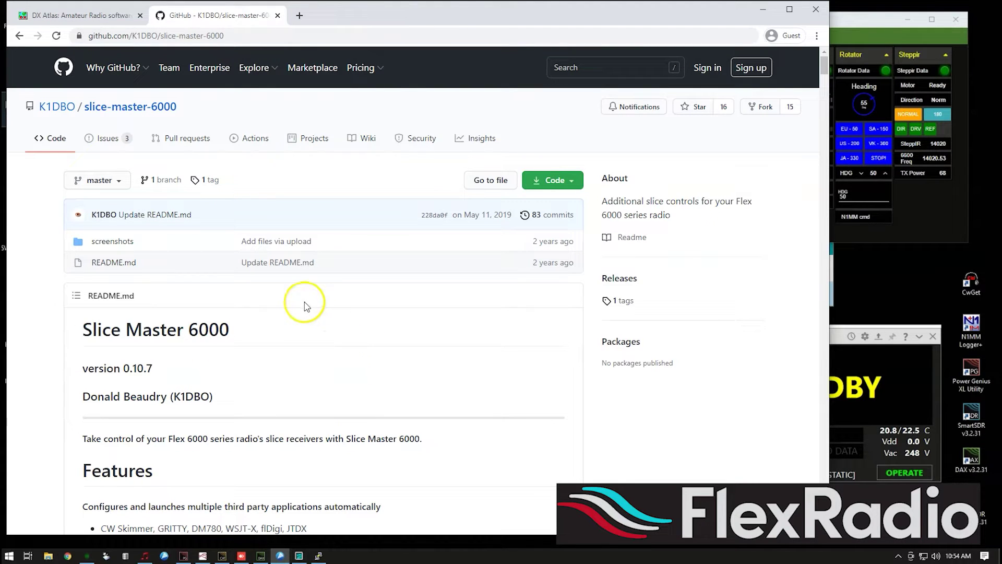
- Open the slice-master-6000 GitHub repository from the "slicemaster" search results and read its README through Getting Started
scroll(306, 306, "down", 3)
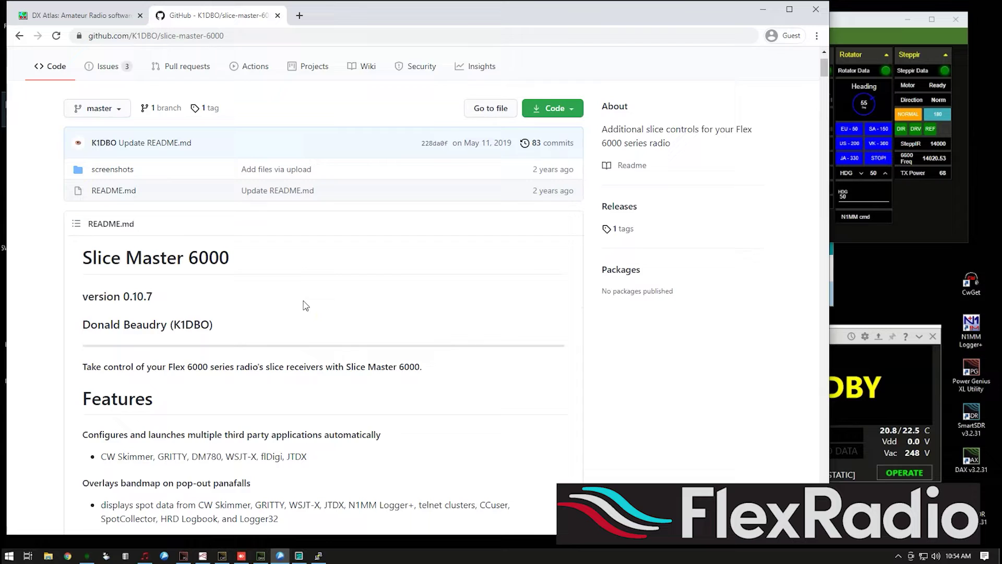
scroll(305, 306, "up", 3)
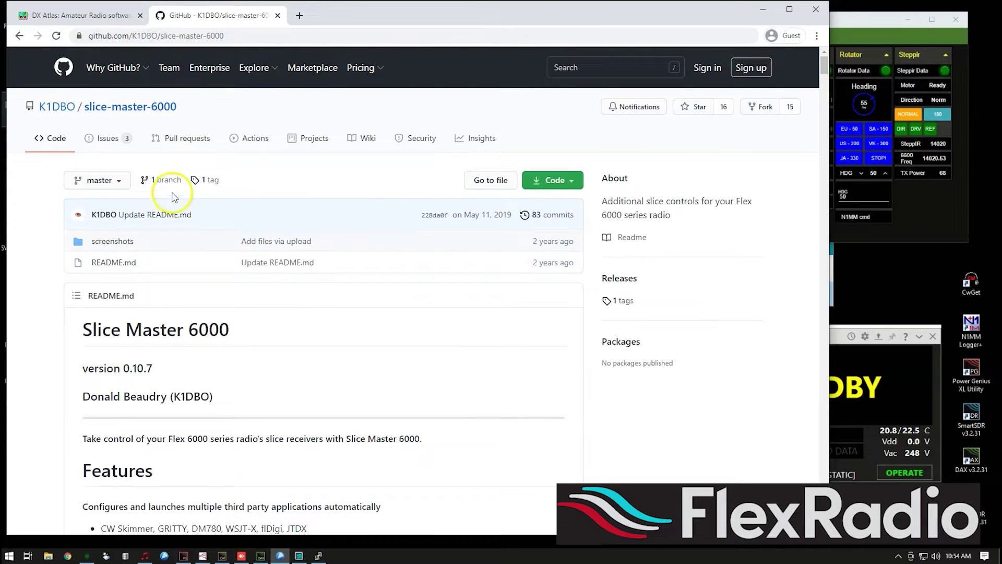
left_click(15, 38)
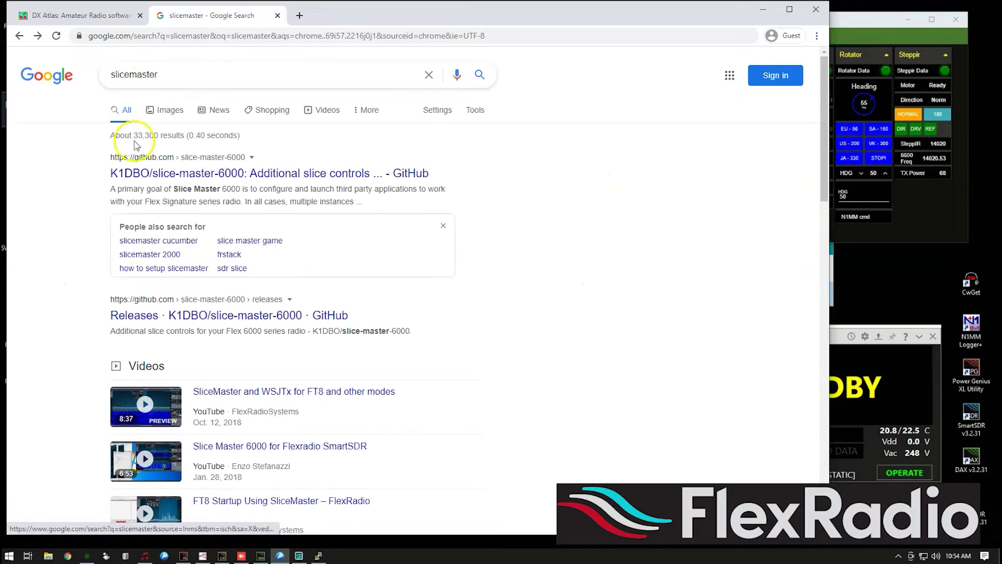
left_click(135, 178)
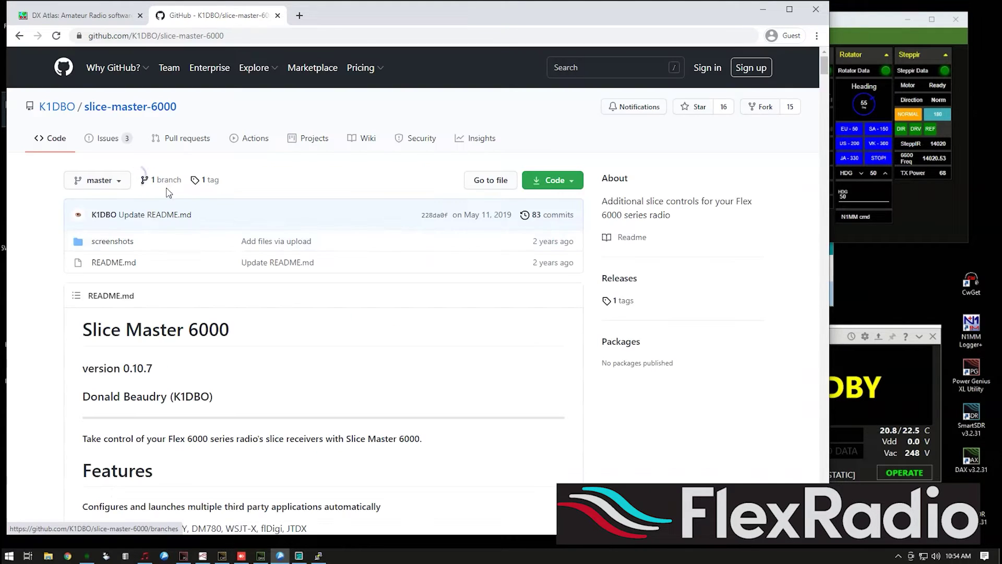
scroll(298, 203, "down", 7)
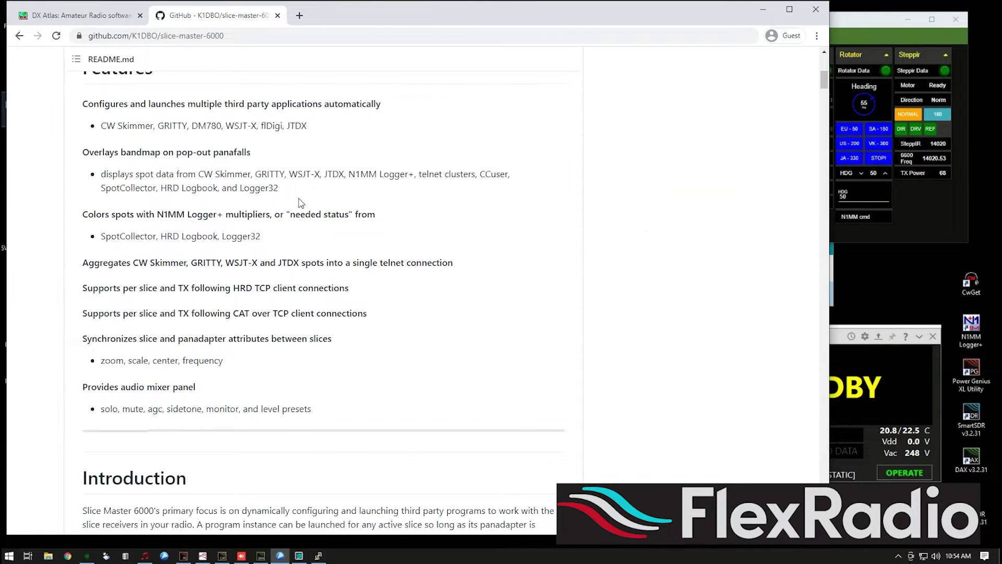
scroll(300, 203, "down", 8)
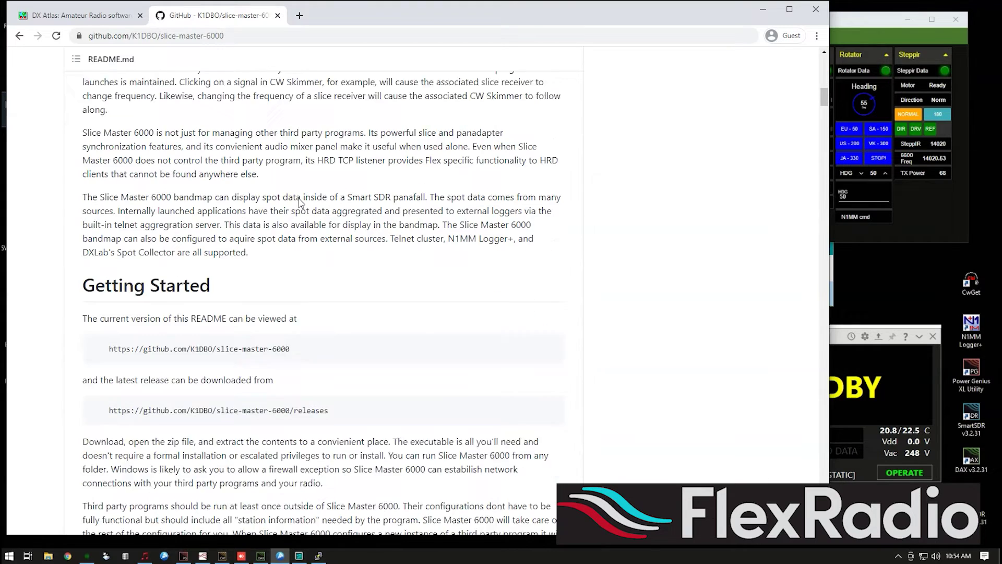
scroll(301, 203, "down", 2)
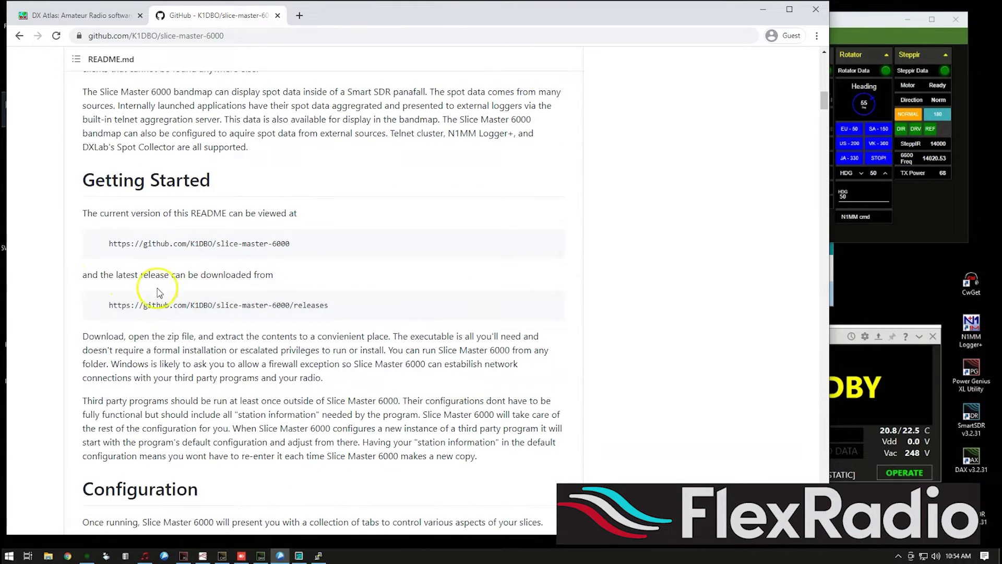
- Open the Slice Master 6000 releases page in a new tab using the latest-release address in the README
left_click_drag(336, 308, 124, 307)
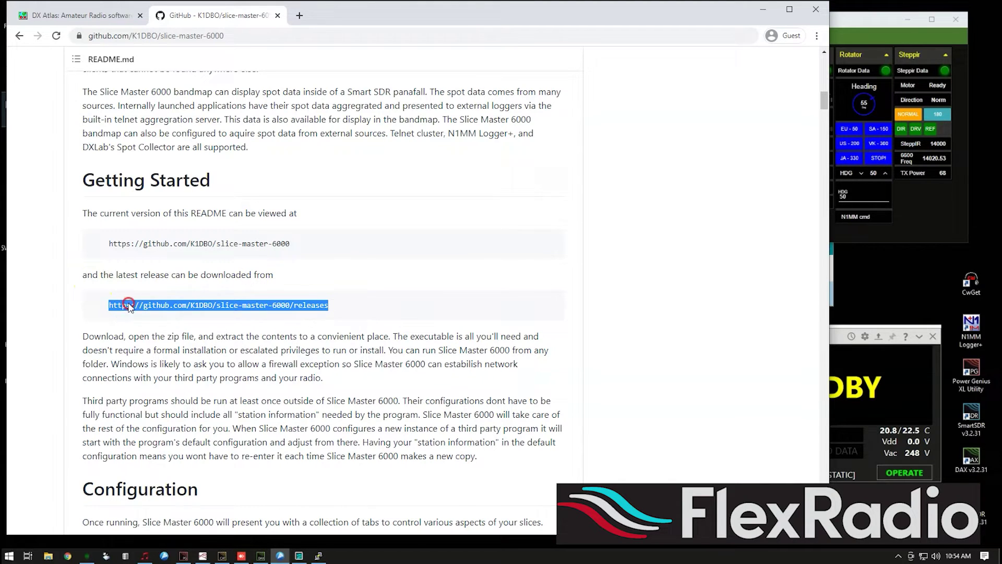
right_click(129, 307)
left_click(156, 324)
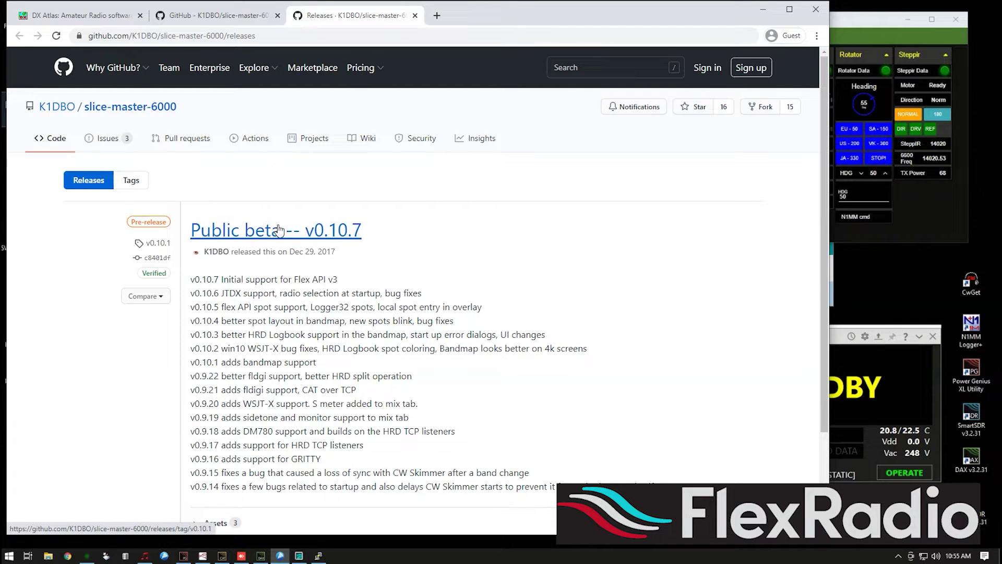
- Move the browser out of the way, show Slice Master's Launch settings, and bring up the DAX Control Panel
left_click_drag(528, 18, 8, 104)
left_click(187, 111)
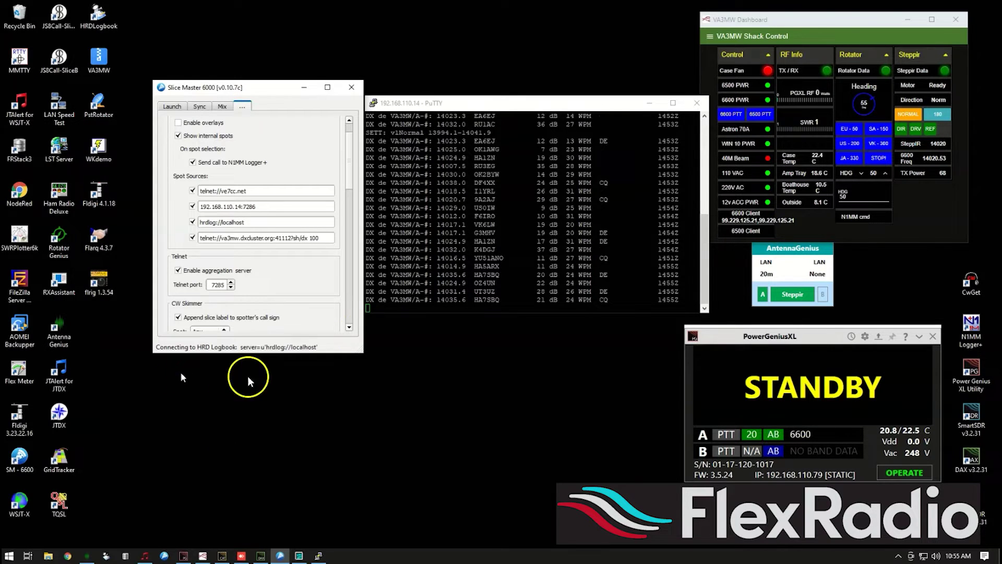
left_click(172, 107)
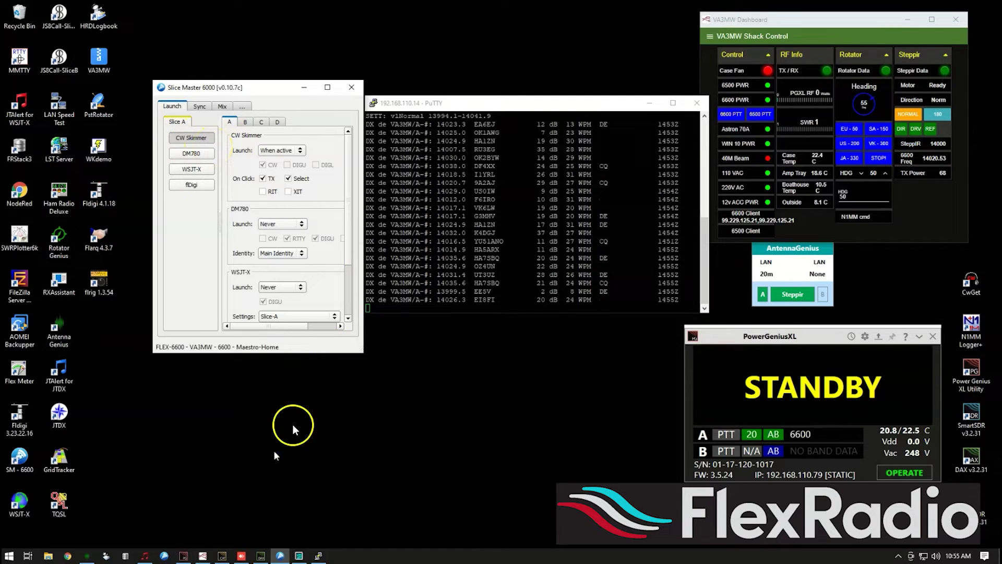
left_click(261, 557)
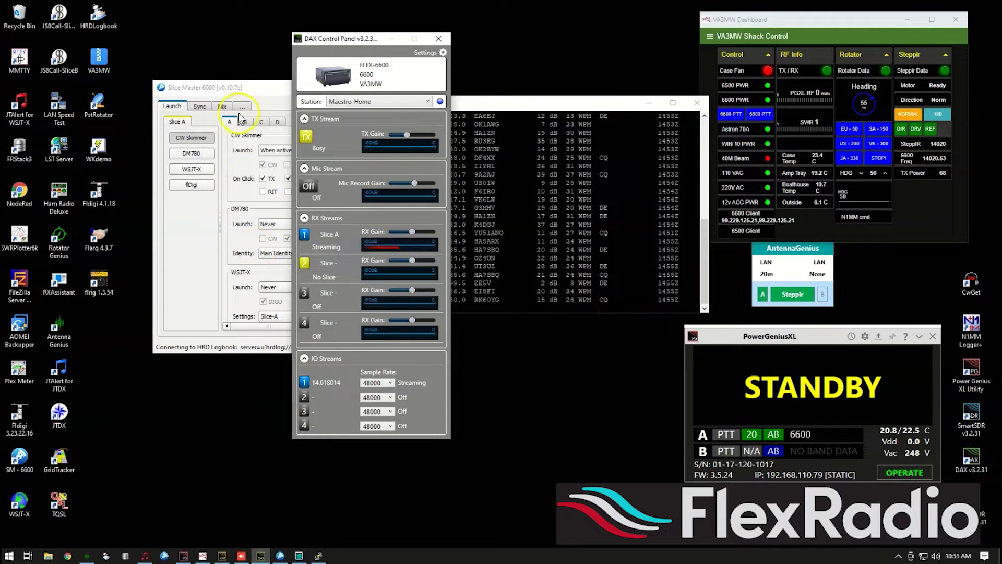
left_click_drag(249, 91, 230, 101)
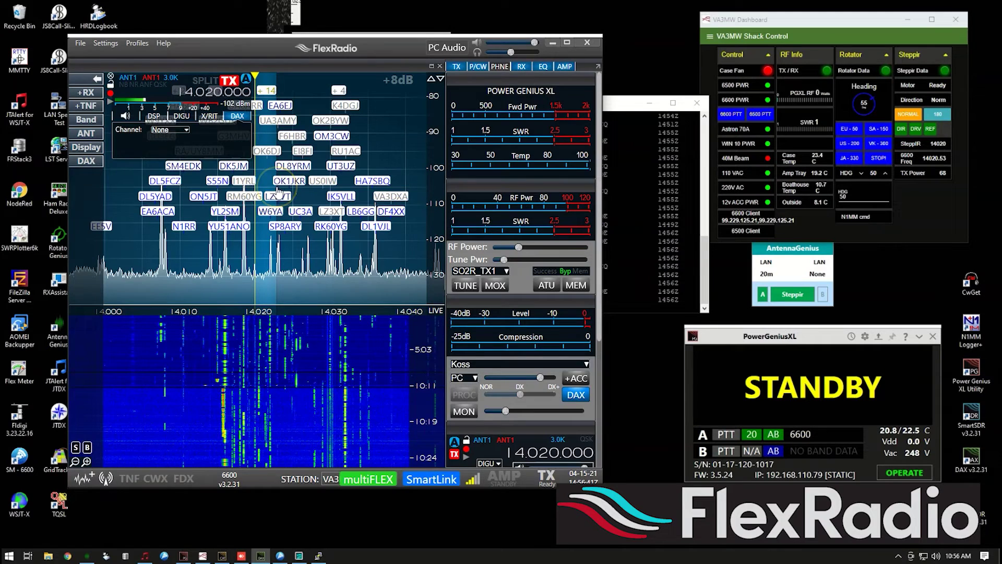
- Look through slice A's DAX channel choices in SmartSDR, pick None, and move the SmartSDR window out of view
left_click(342, 226)
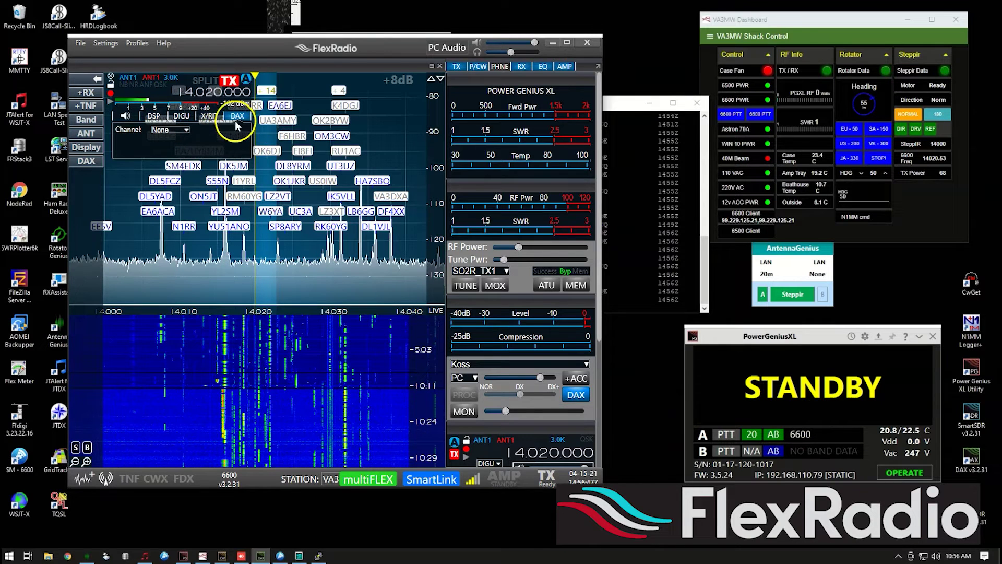
left_click(167, 130)
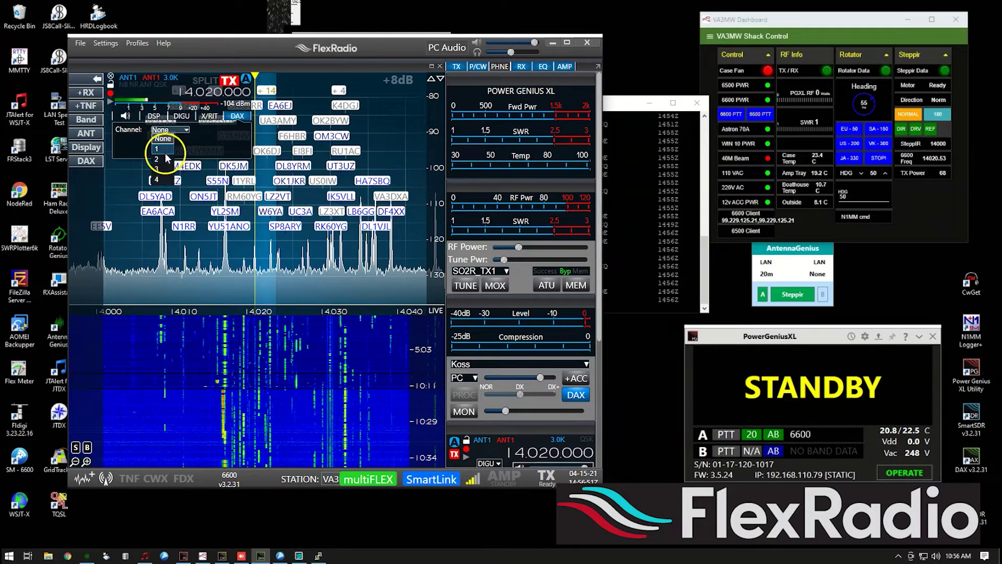
left_click(163, 139)
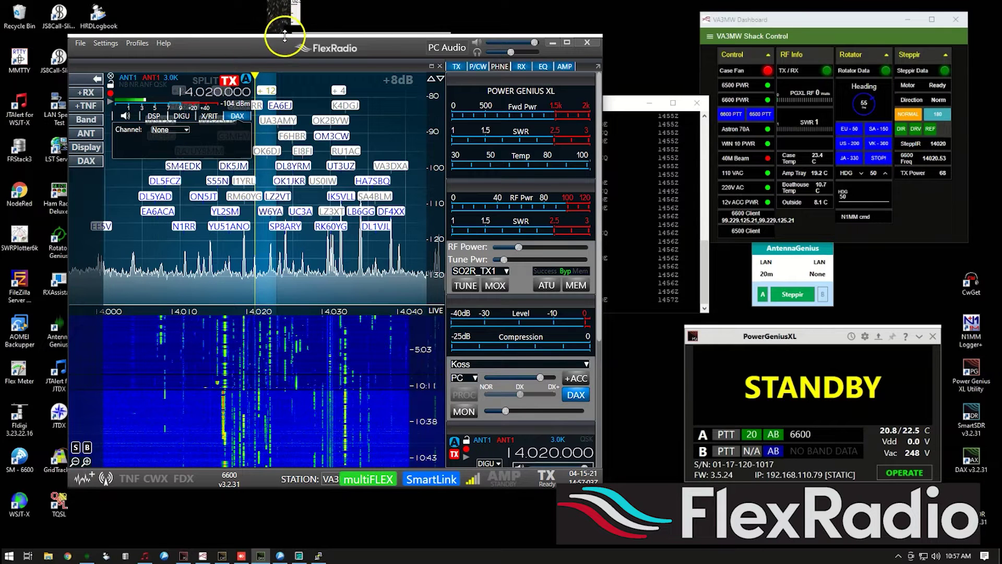
left_click_drag(280, 38, 66, 47)
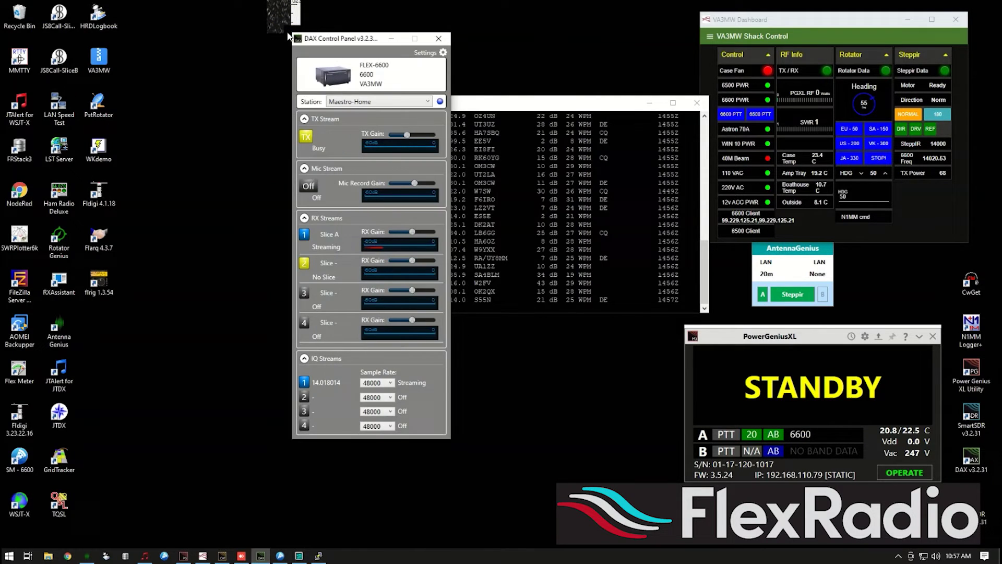
- Minimize the DAX Control Panel and open the Maestro's display settings to examine the DAX IQ channel choices
left_click(464, 85)
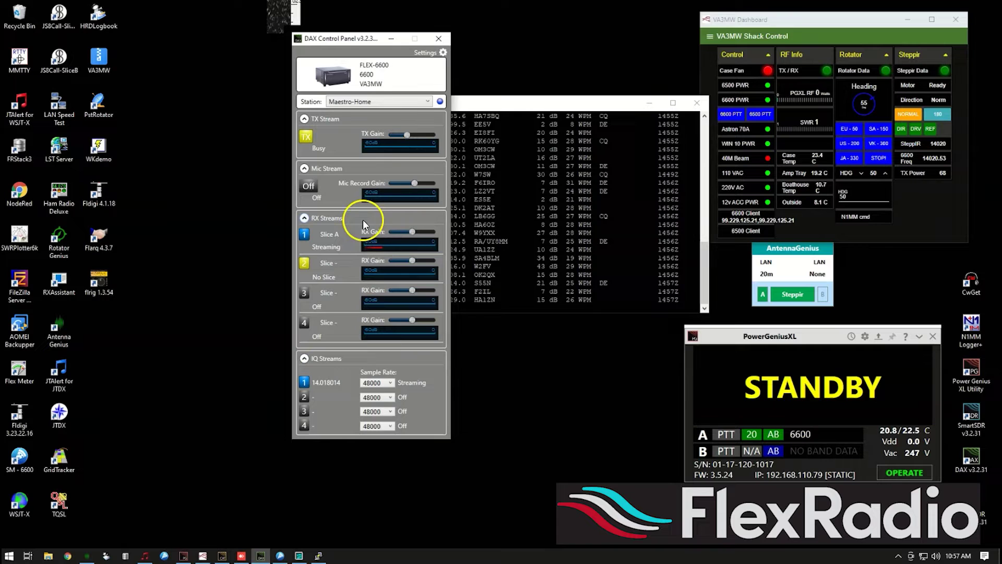
left_click(390, 39)
left_click(388, 134)
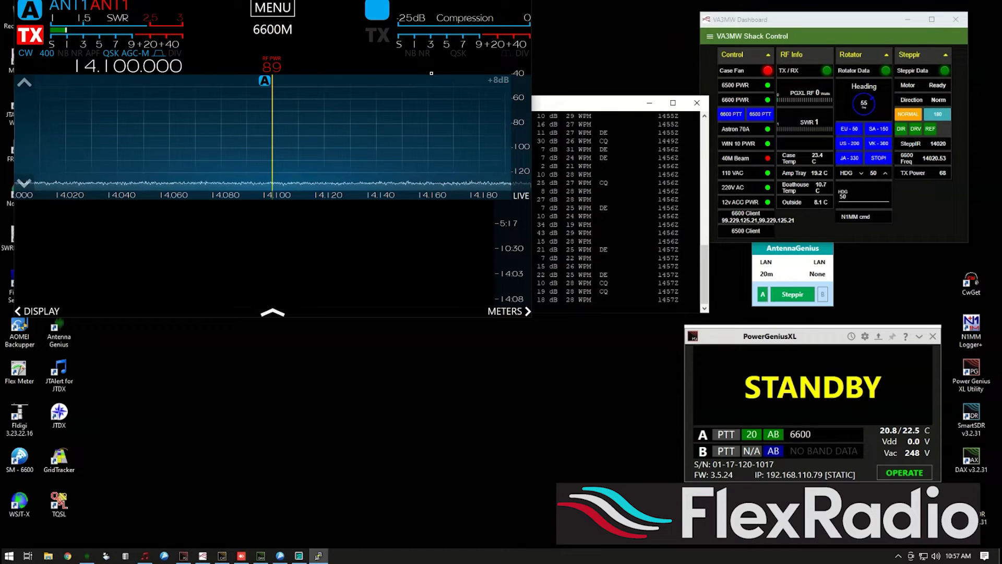
left_click(47, 313)
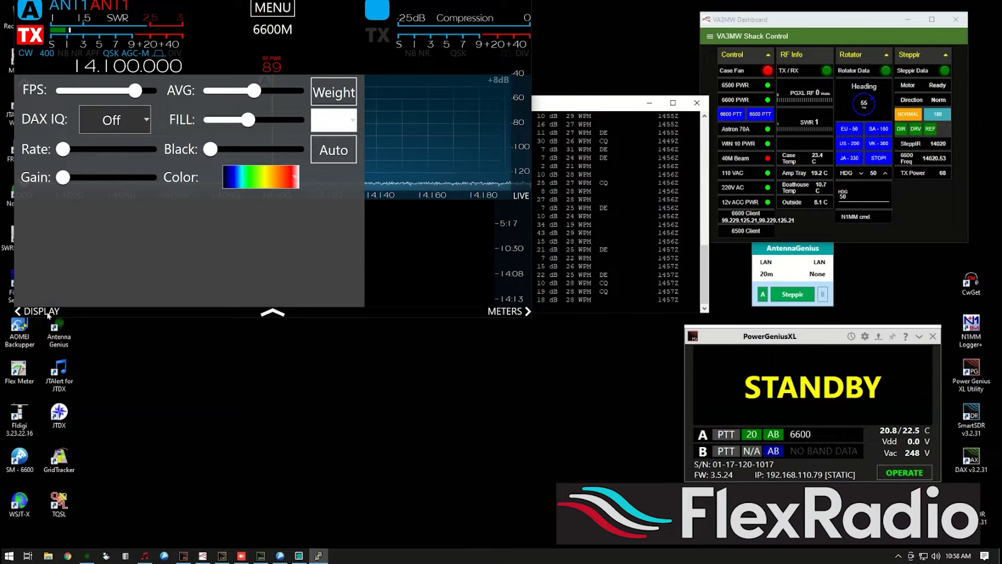
left_click(100, 118)
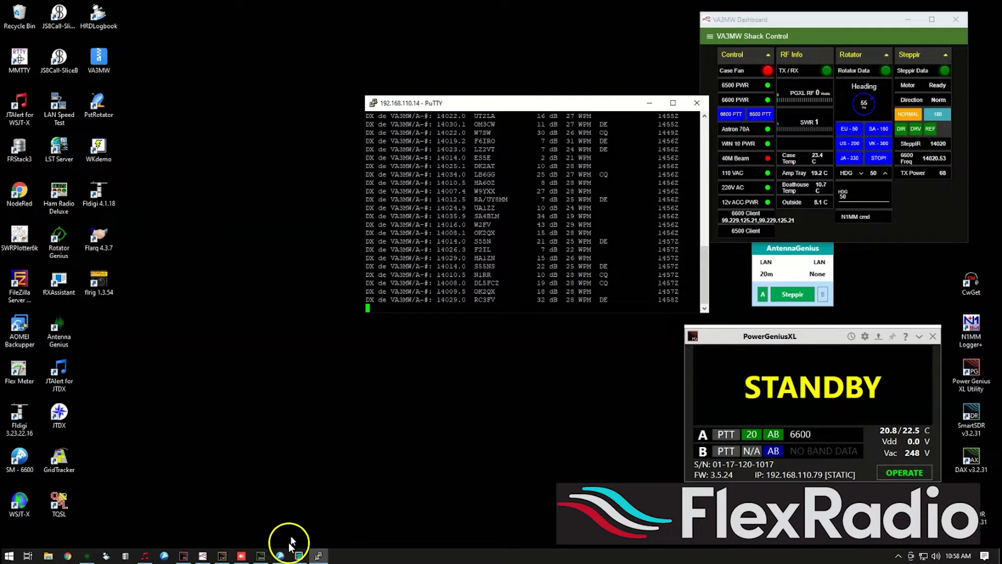
- Restore Slice Master, move it beside the Dashboard, and bring up the slice A CW Skimmer window
left_click(279, 556)
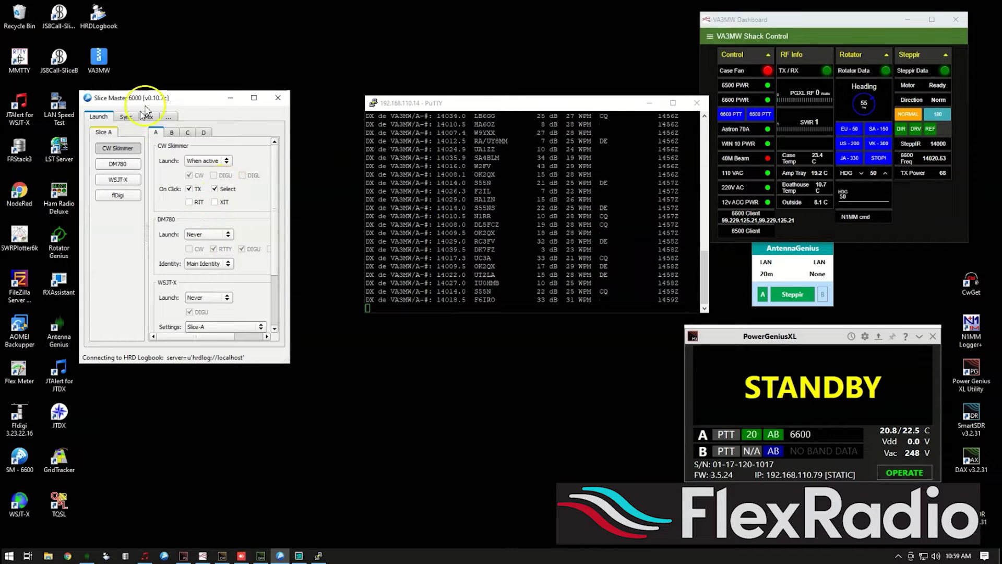
left_click_drag(184, 101, 636, 60)
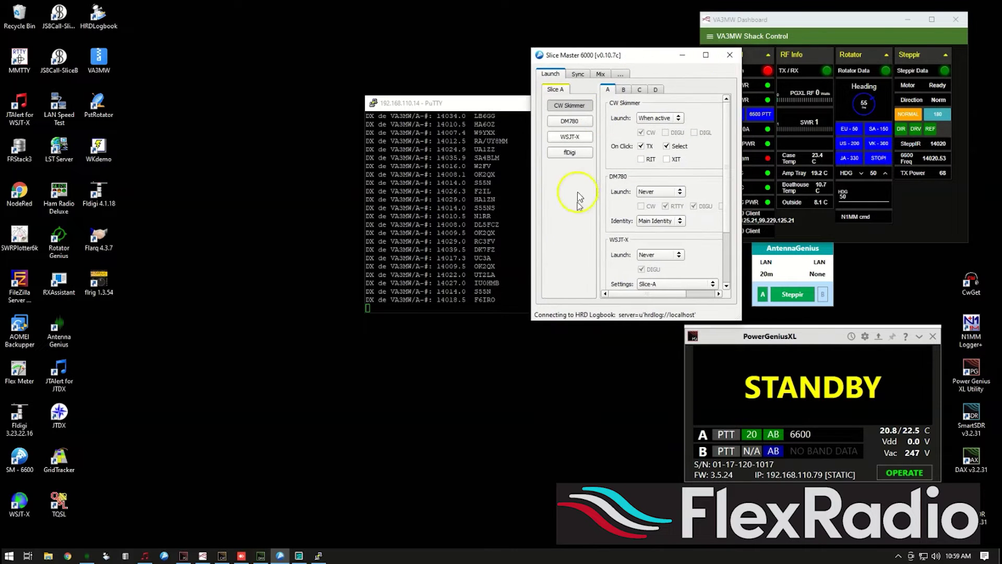
left_click(299, 556)
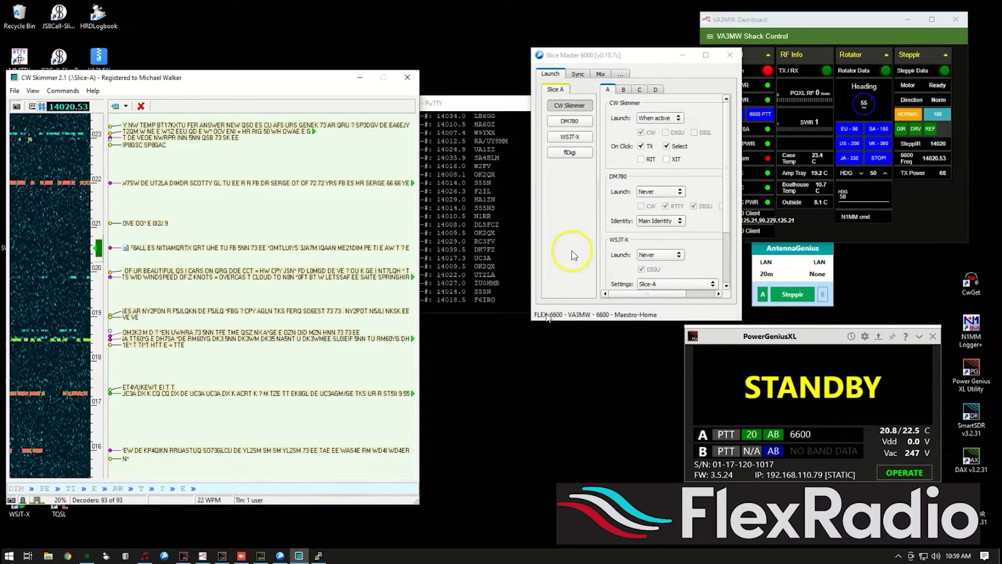
- Minimize Slice Master and collapse the slice A flag in SmartSDR so the spots beneath it can be viewed
left_click(683, 55)
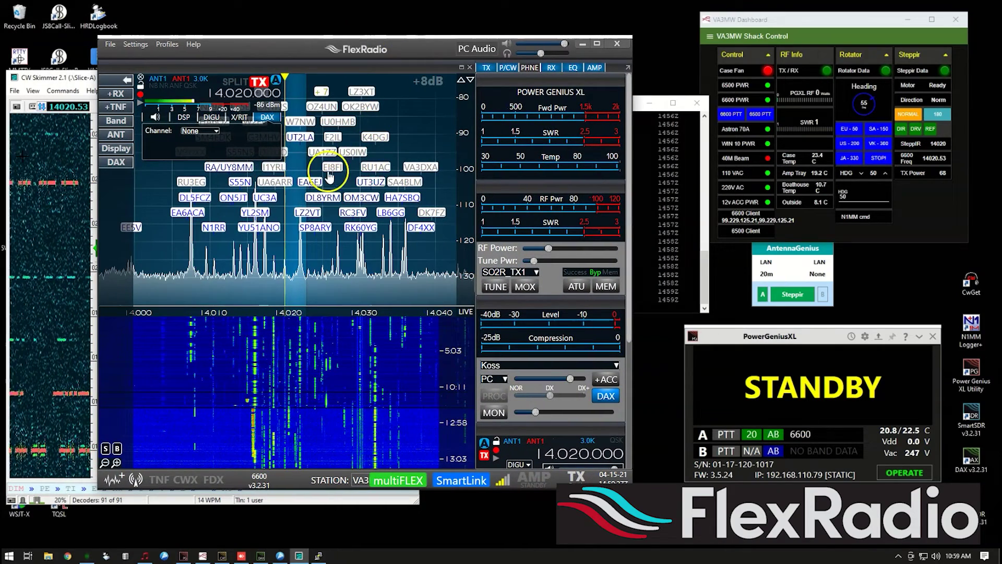
left_click(263, 83)
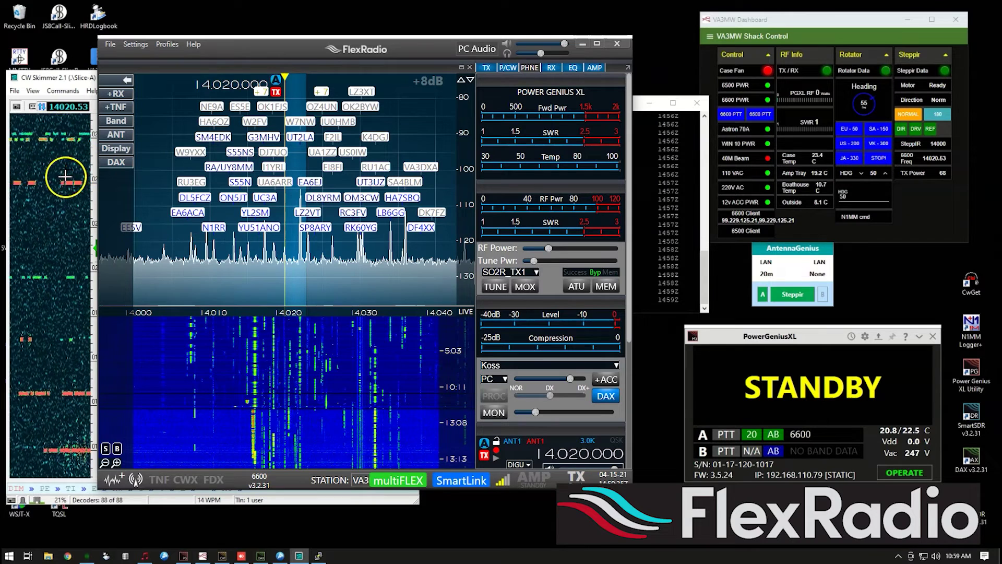
- Examine a spot's details in SmartSDR, move its window out of view, and bring the PuTTY spot session forward
mouse_move(241, 230)
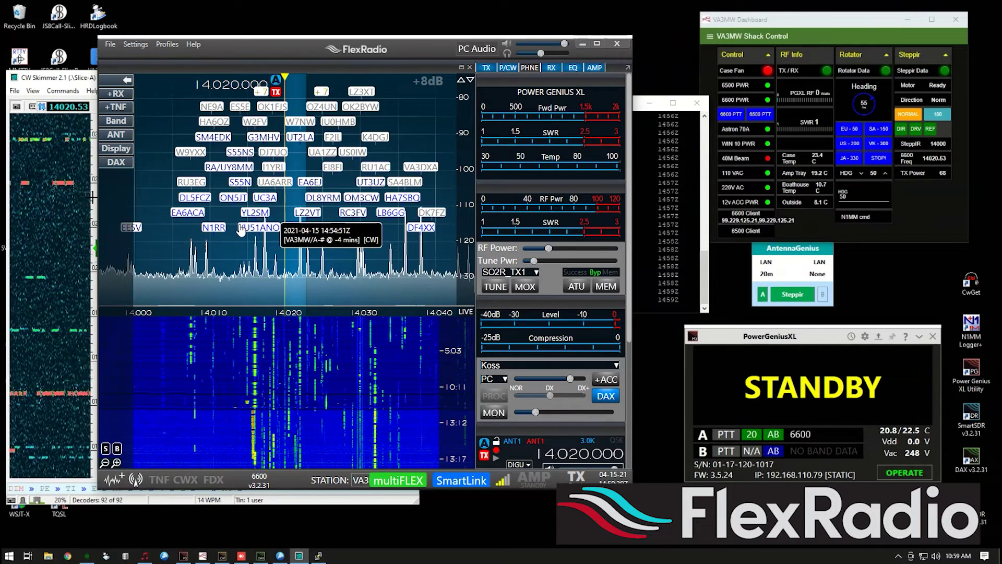
left_click_drag(262, 52, 0, 15)
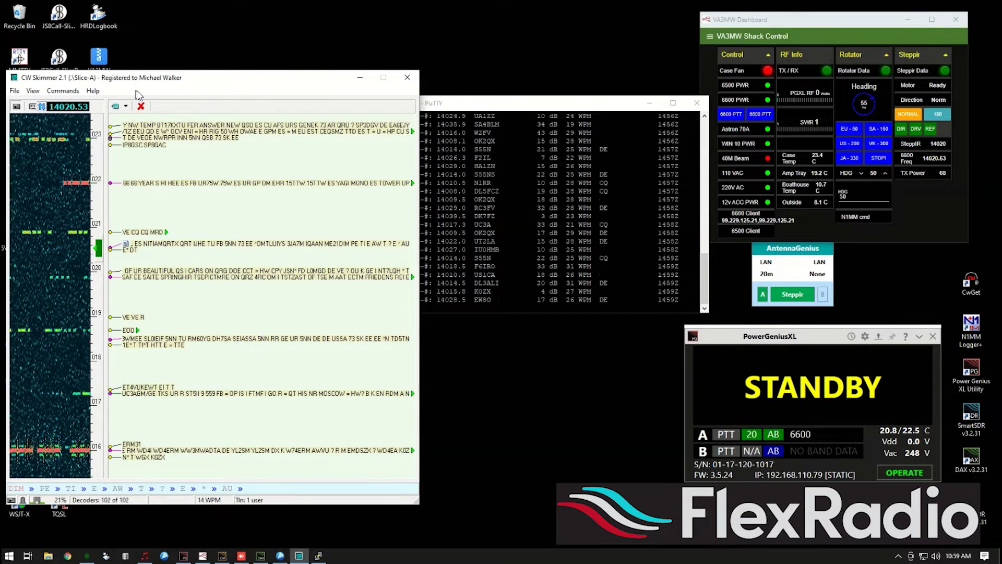
left_click(493, 103)
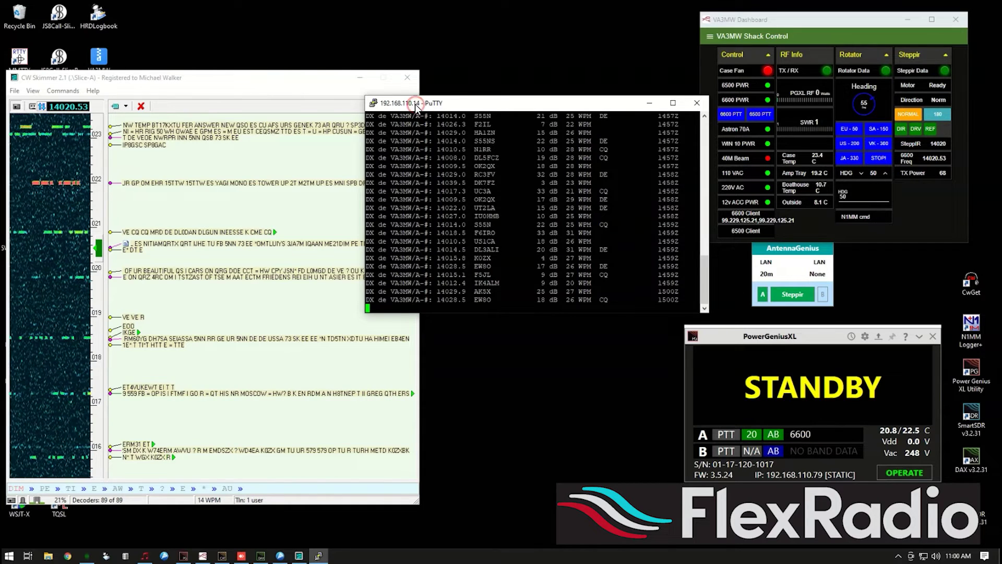
- Begin configuring a new PuTTY session with Telnet as the connection type
right_click(416, 105)
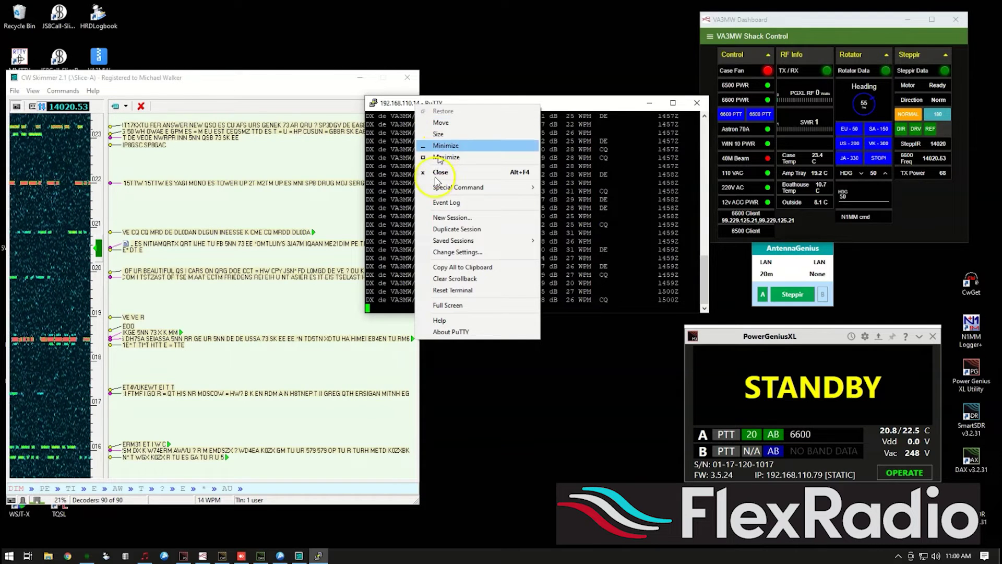
left_click(438, 218)
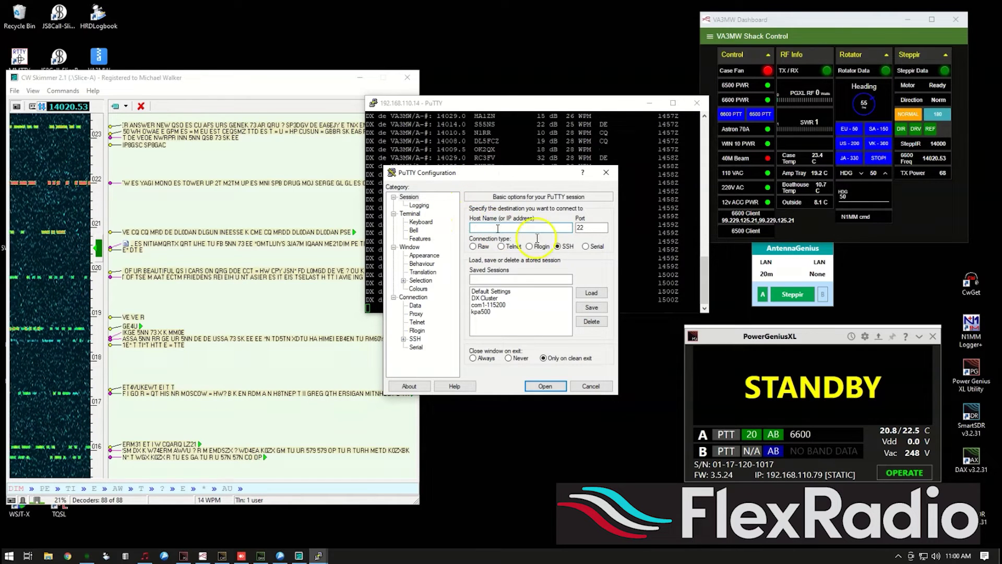
left_click(513, 246)
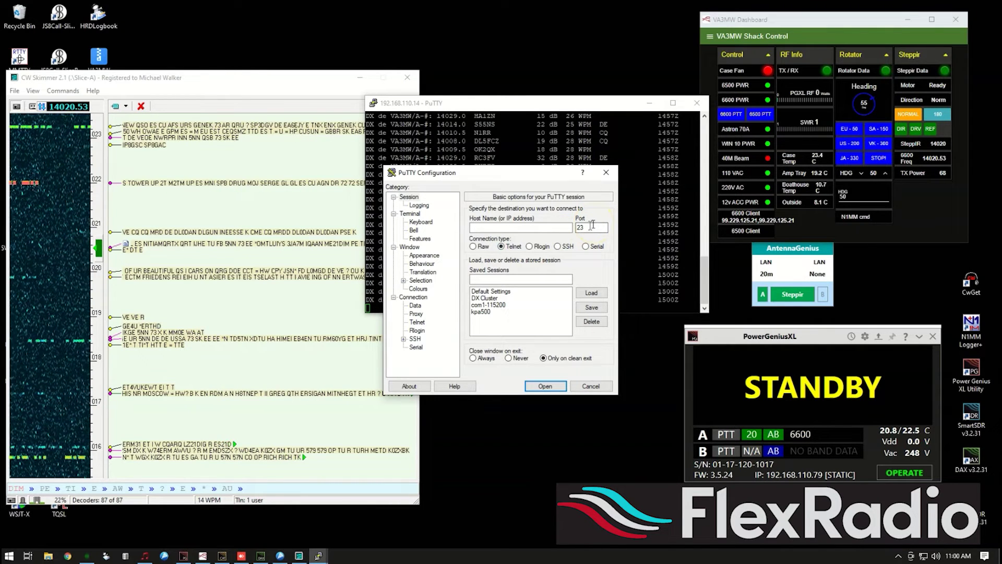
left_click(605, 233)
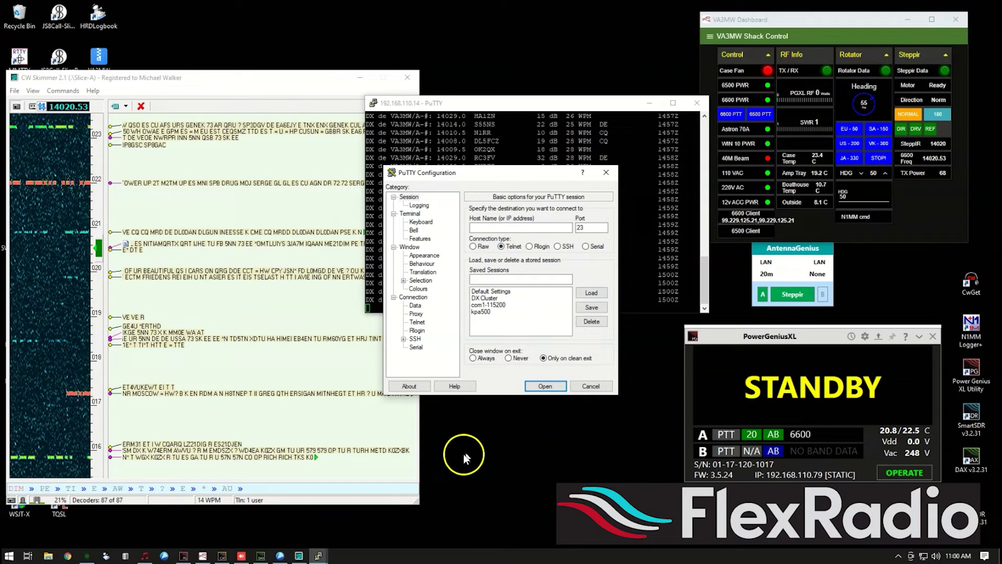
- Restore Slice Master, place it beside the PuTTY configuration, and show the Telnet aggregation server's port setting
left_click(276, 551)
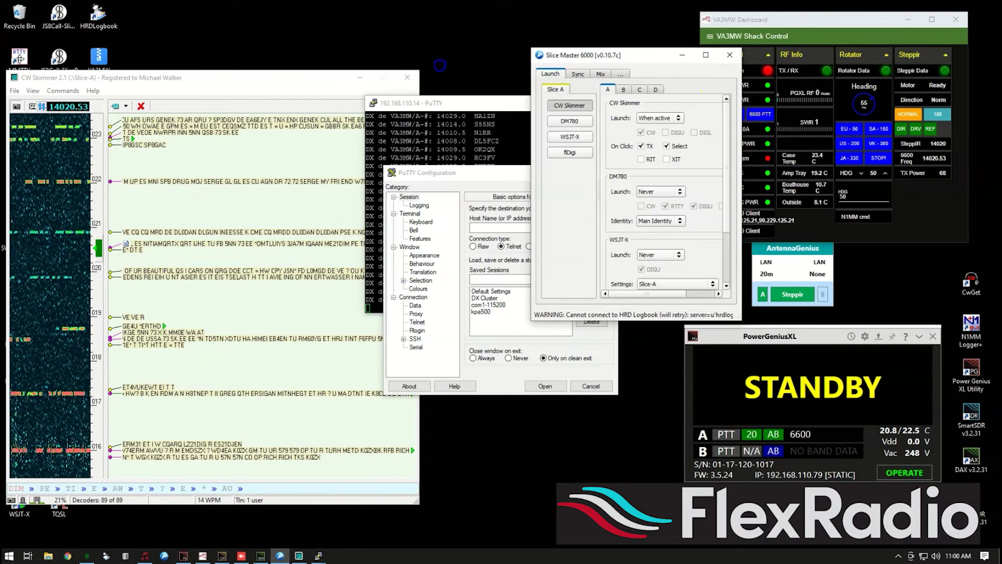
left_click_drag(660, 62, 203, 149)
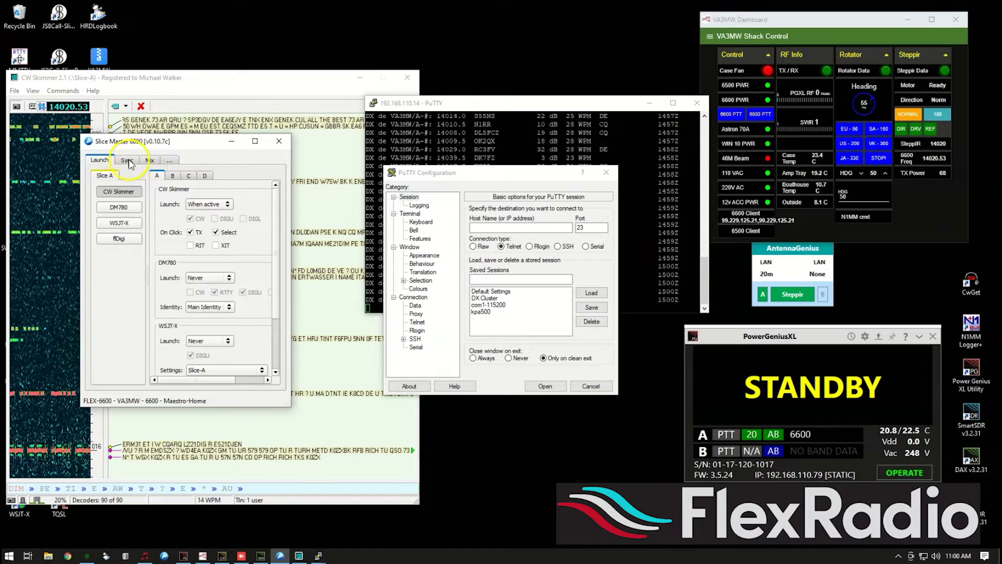
left_click(153, 162)
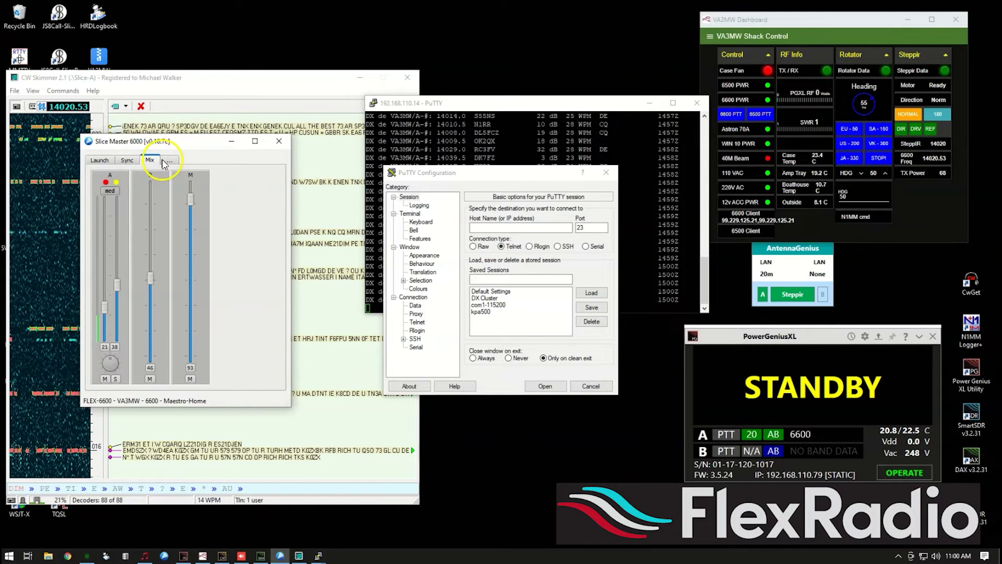
left_click(167, 161)
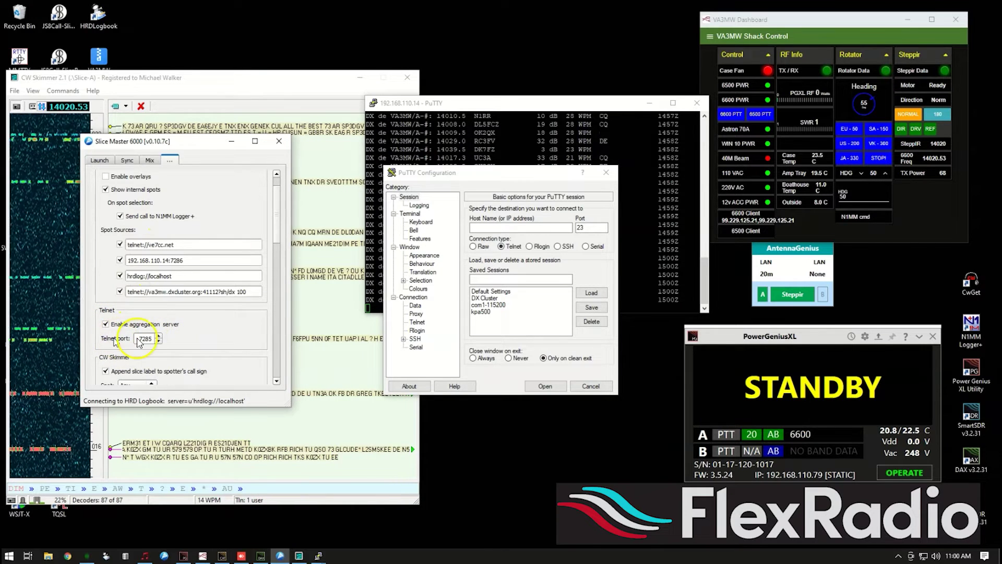
- Close the running PuTTY session to 192.168.110.14, leaving the new session's configuration open
left_click(480, 226)
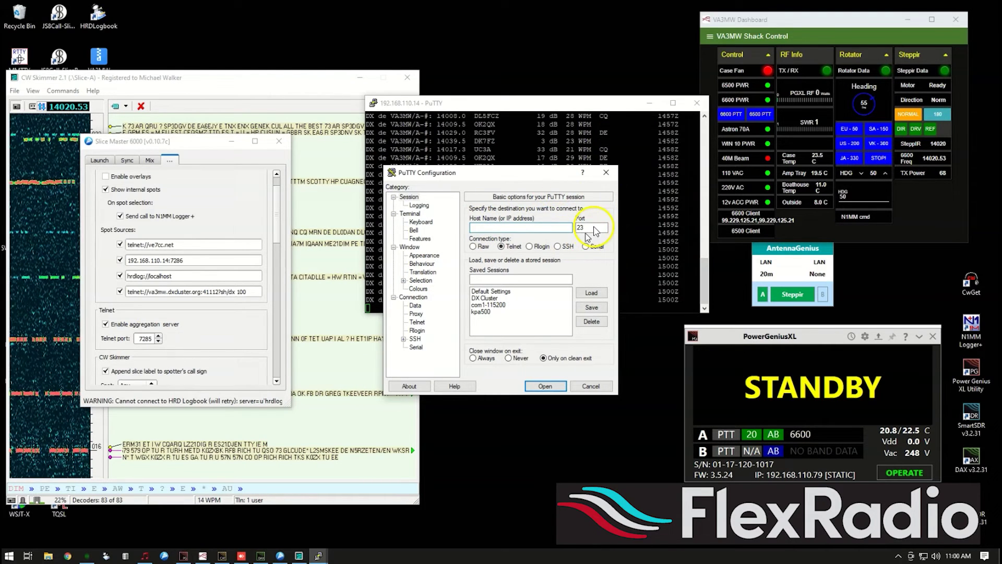
left_click(697, 102)
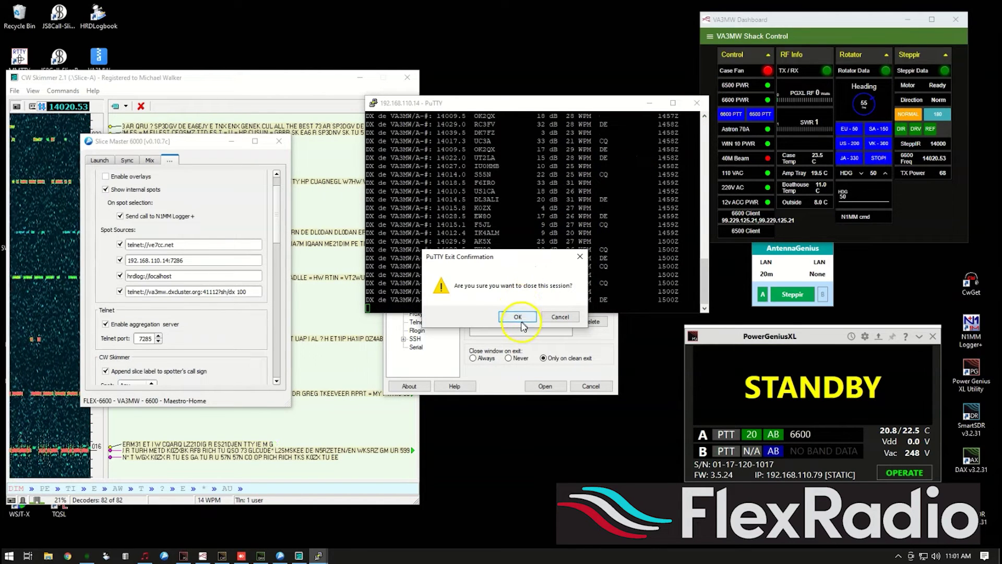
left_click(517, 317)
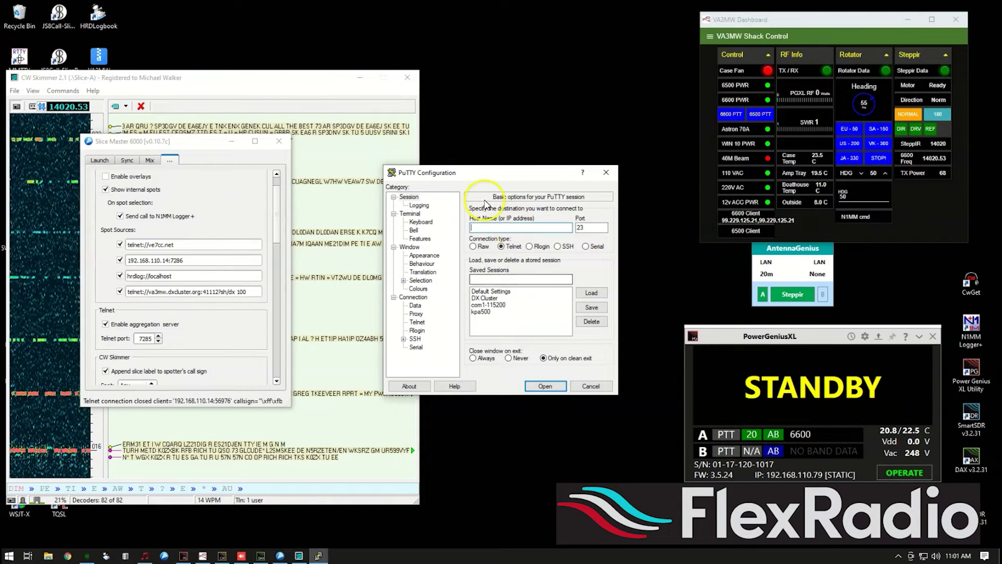
- Open the Telnet session to host 127.0.0.1 on port 7285 and log in with the station's callsign
type("127")
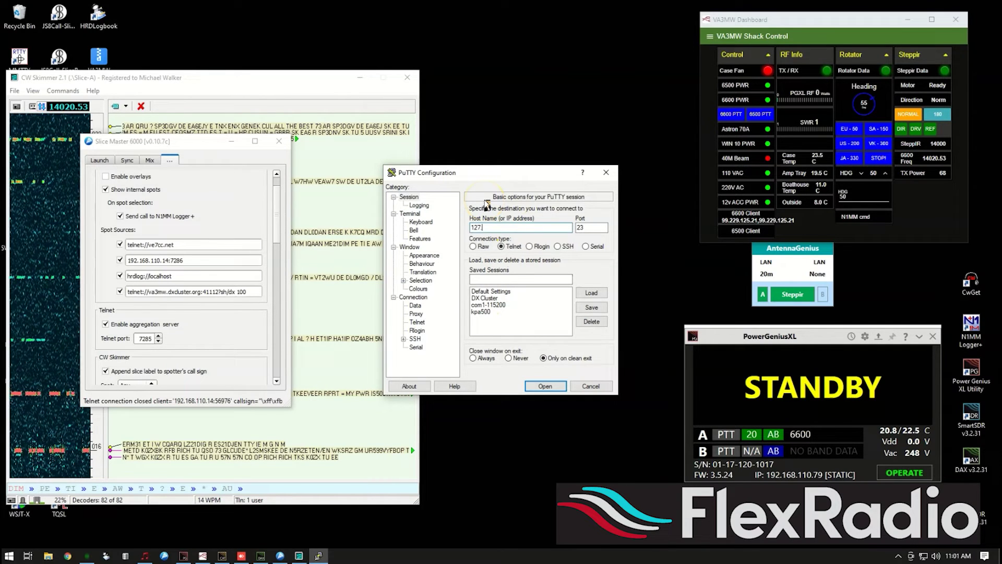
type(".0.0.1")
key("Tab")
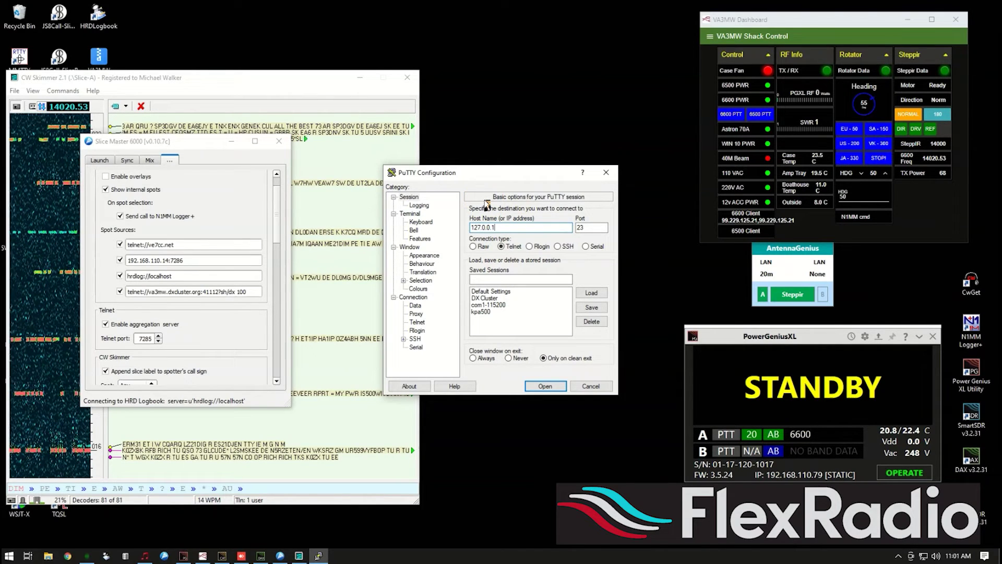
type("728")
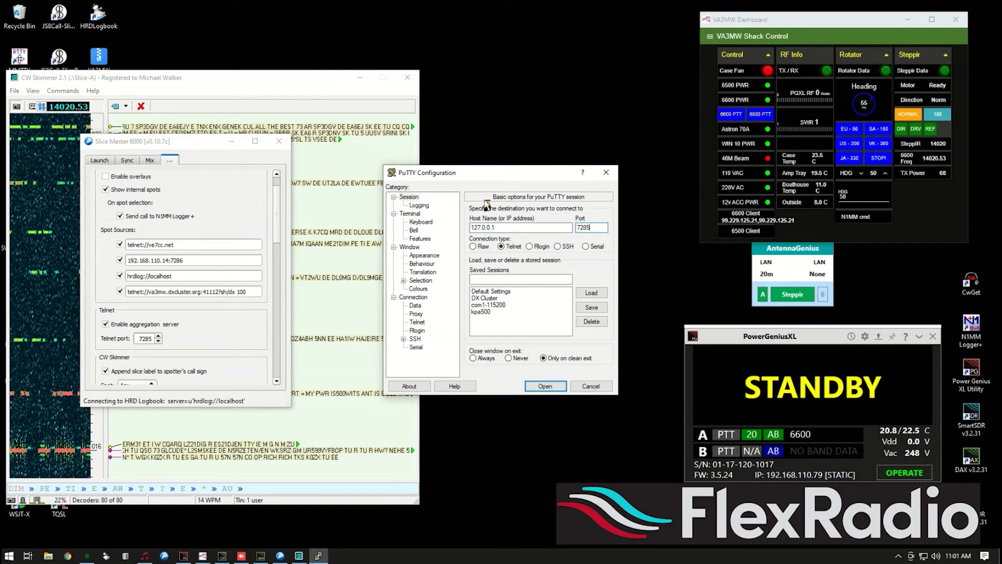
type("5")
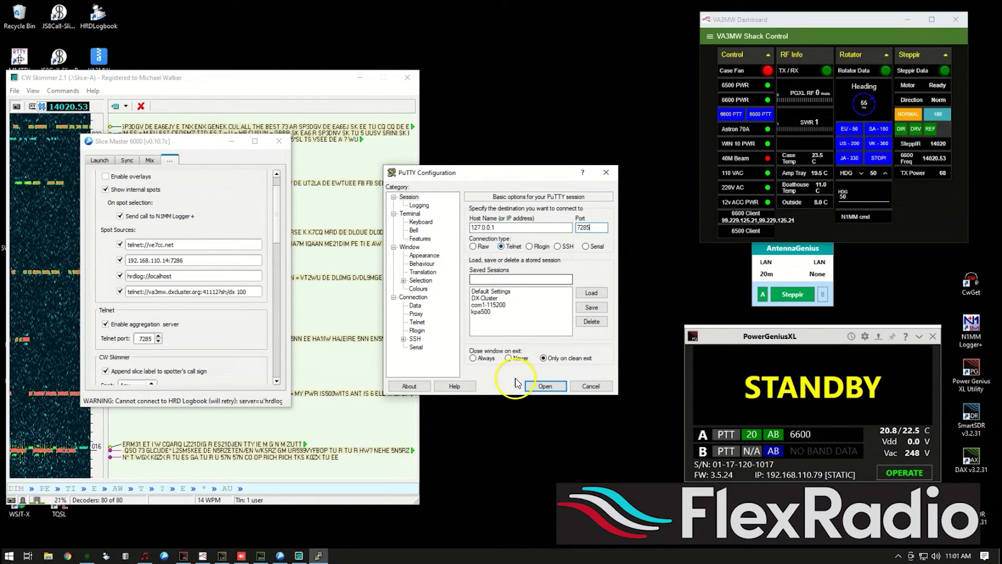
left_click(533, 386)
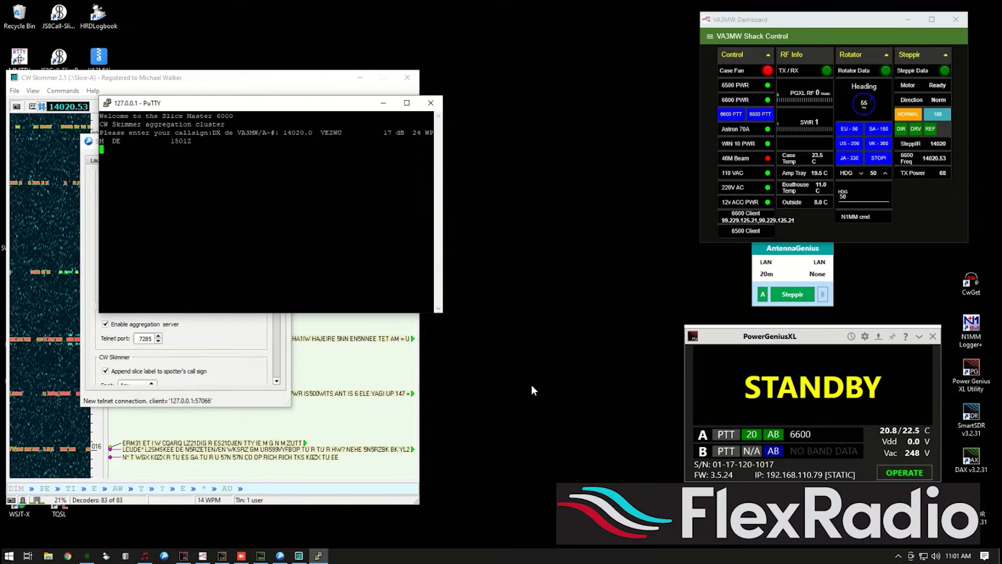
type("va3mw")
key("Return")
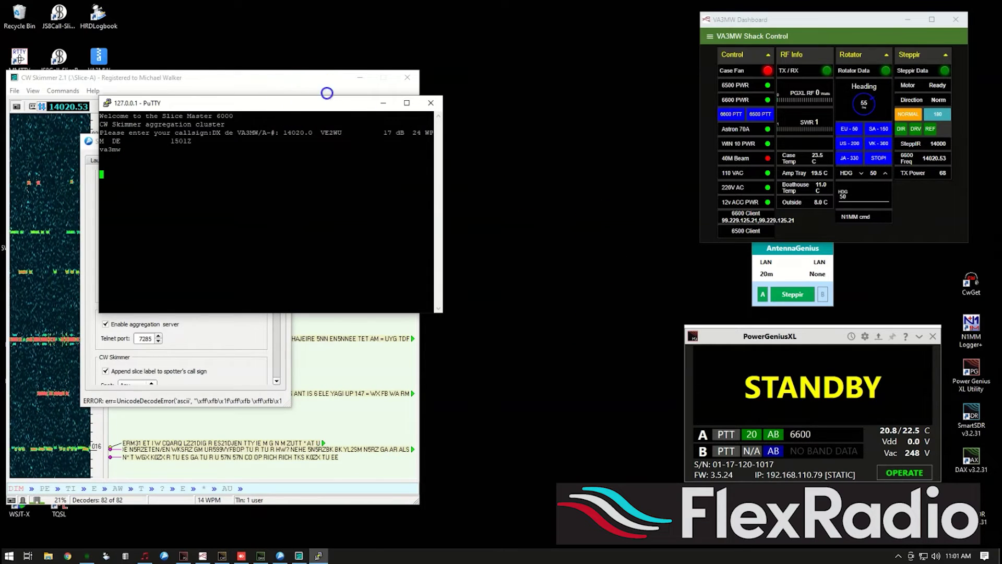
- Minimize Slice Master and place the PuTTY window beside CW Skimmer so both can be watched
left_click_drag(294, 109, 573, 92)
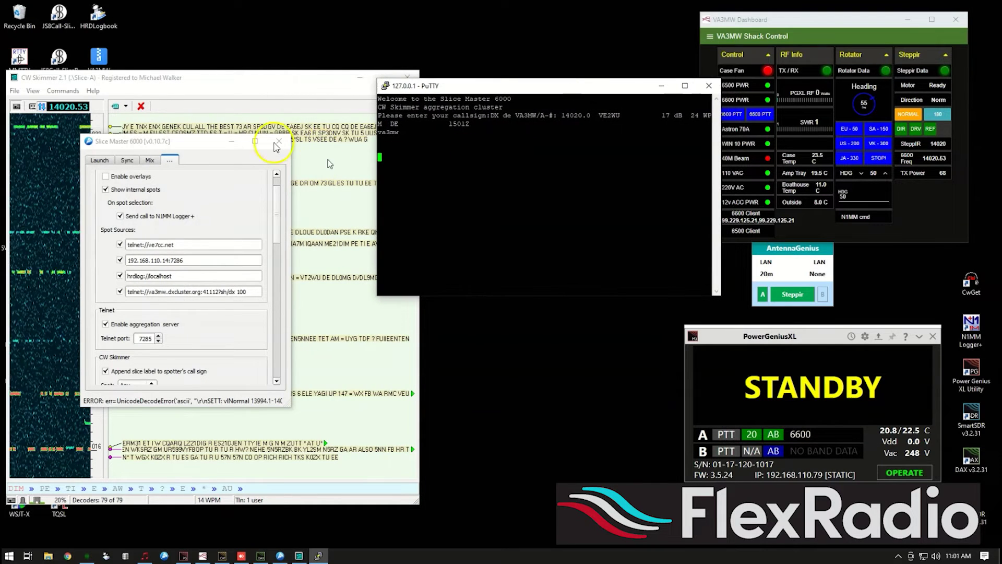
left_click(232, 141)
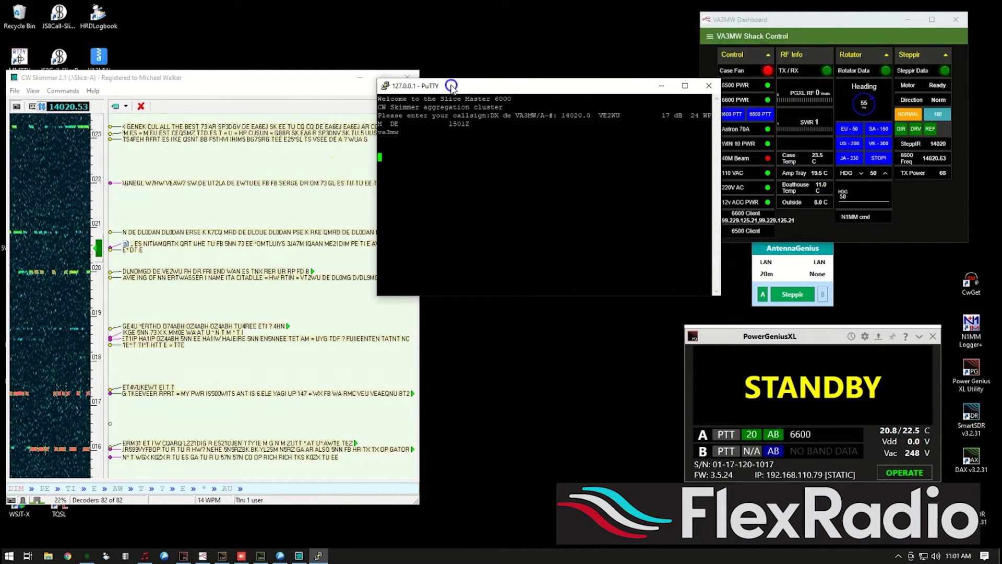
left_click_drag(448, 82, 501, 97)
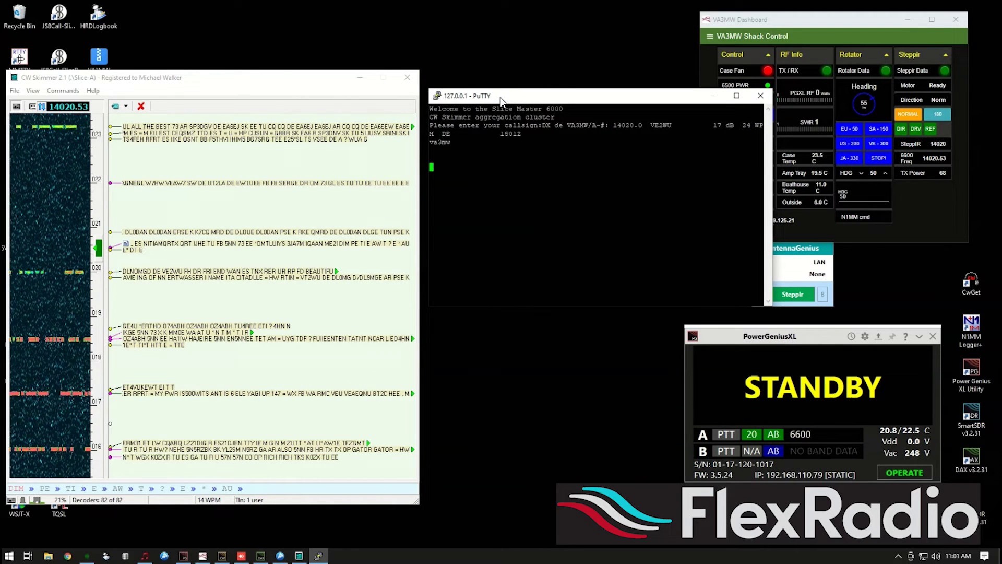
- Filter the CW Skimmer labels to All Calls for comparison, and return them to Raw Text
left_click(128, 107)
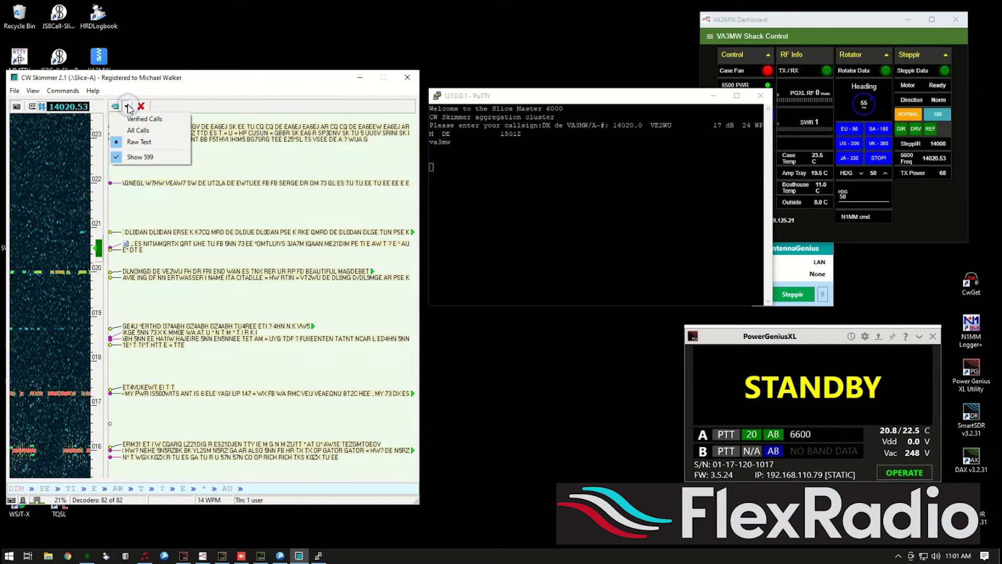
left_click(127, 130)
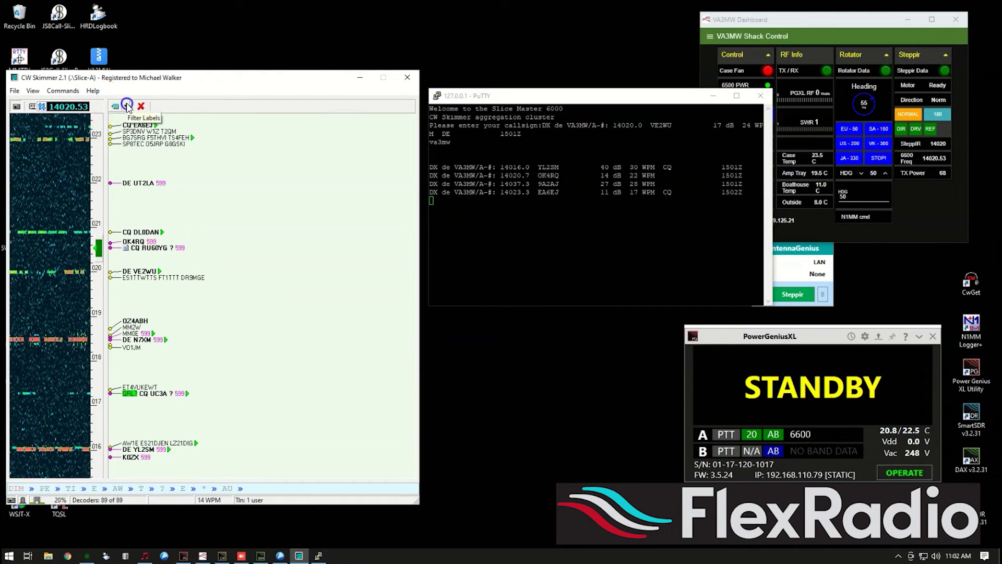
left_click(128, 107)
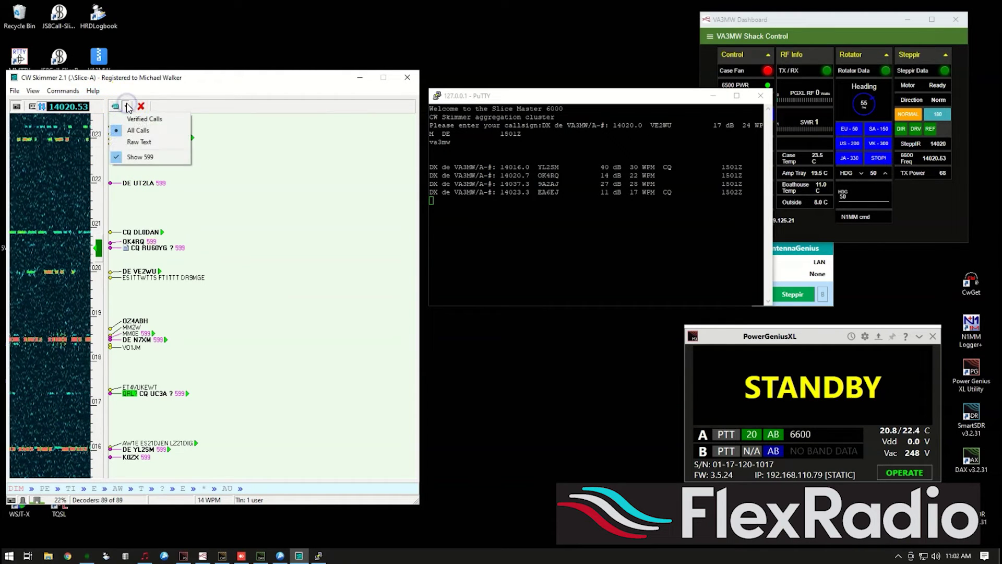
left_click(137, 143)
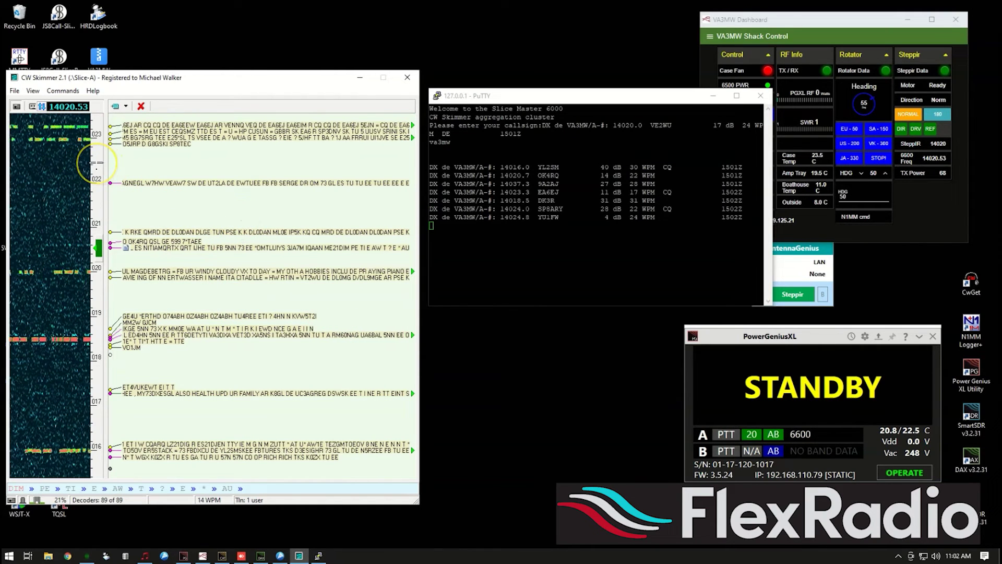
- Tune from the CW Skimmer waterfall to the signal at 14023.00 kHz, and to the one at 14026.28 kHz
left_click_drag(96, 163, 90, 350)
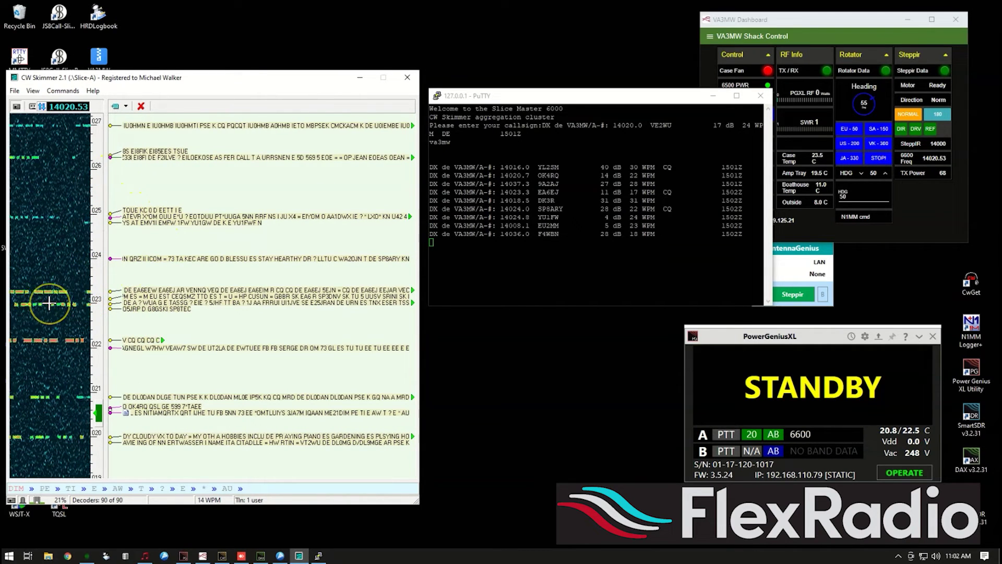
left_click(47, 303)
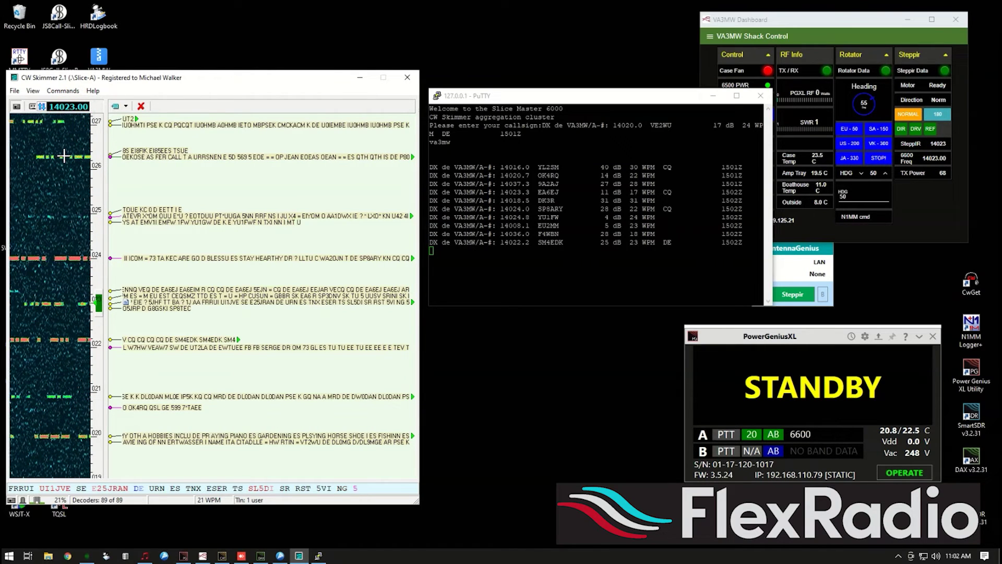
left_click(63, 157)
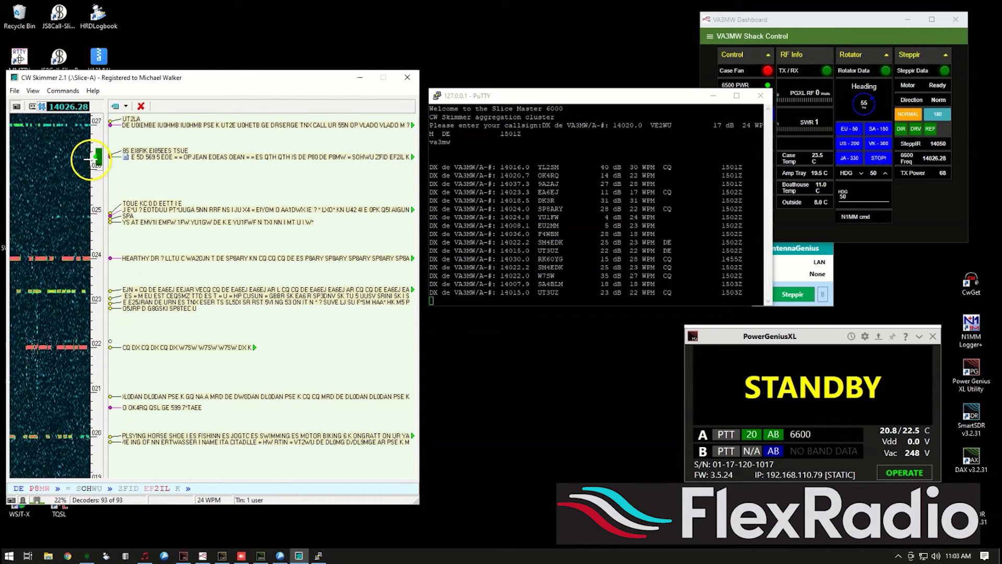
- Browse the decoded band in CW Skimmer and tune to the signal at 14022.17 kHz
left_click_drag(102, 190, 109, 177)
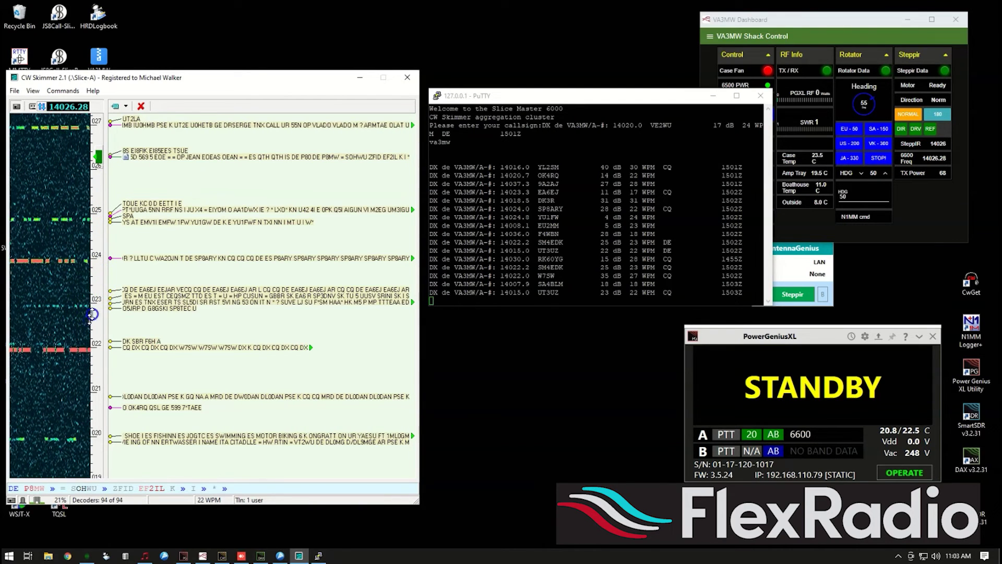
scroll(97, 261, "down", 3)
scroll(110, 183, "down", 1)
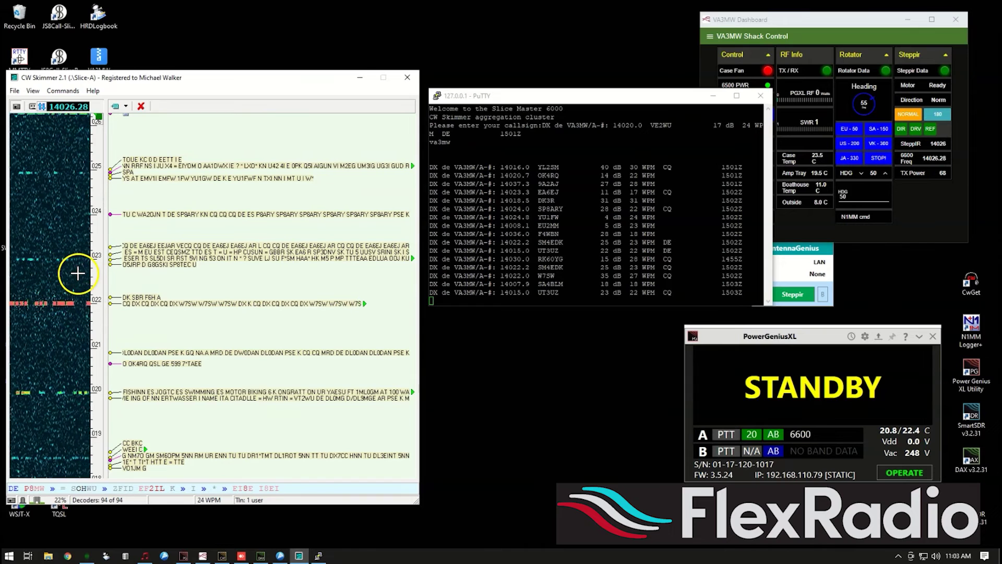
left_click_drag(98, 230, 93, 329)
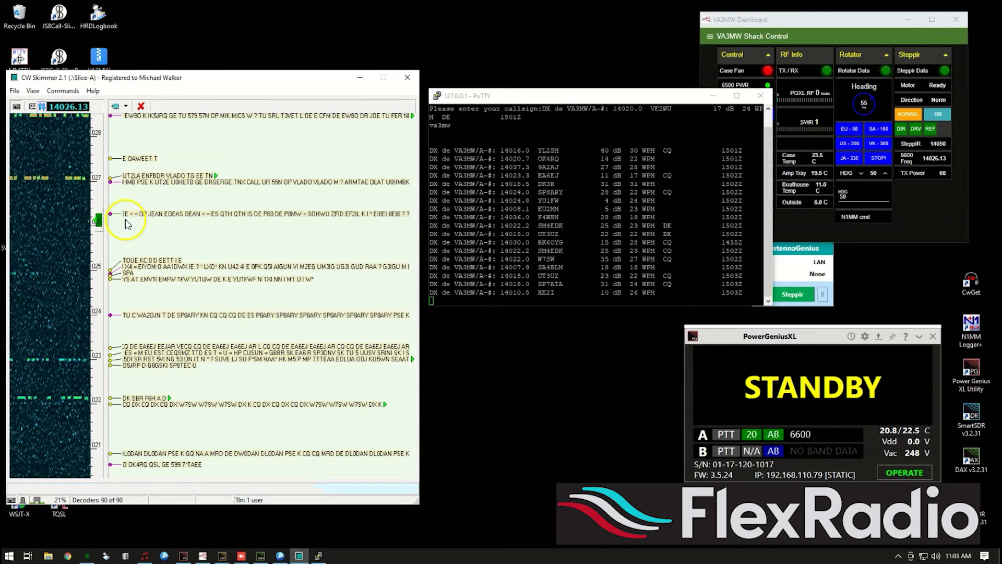
left_click(110, 261)
left_click(102, 313)
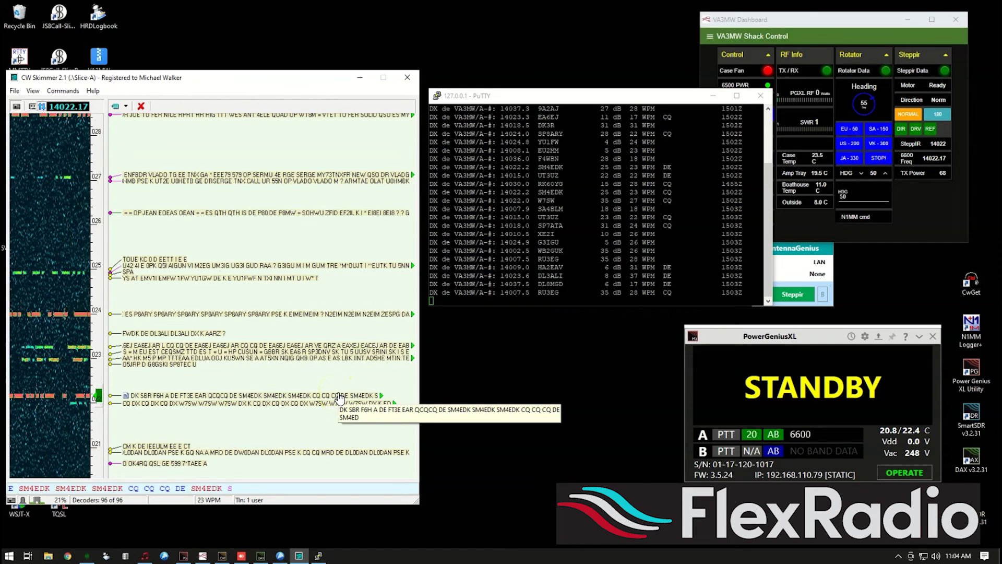
- Filter the CW Skimmer labels to All Calls and pick the signal near 14024 kHz in the waterfall
left_click(128, 107)
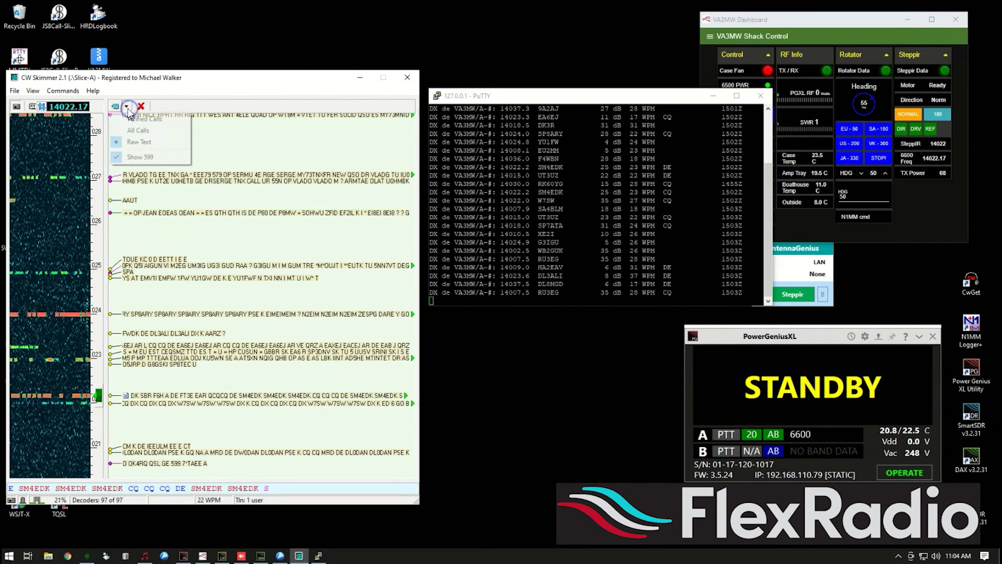
left_click(133, 134)
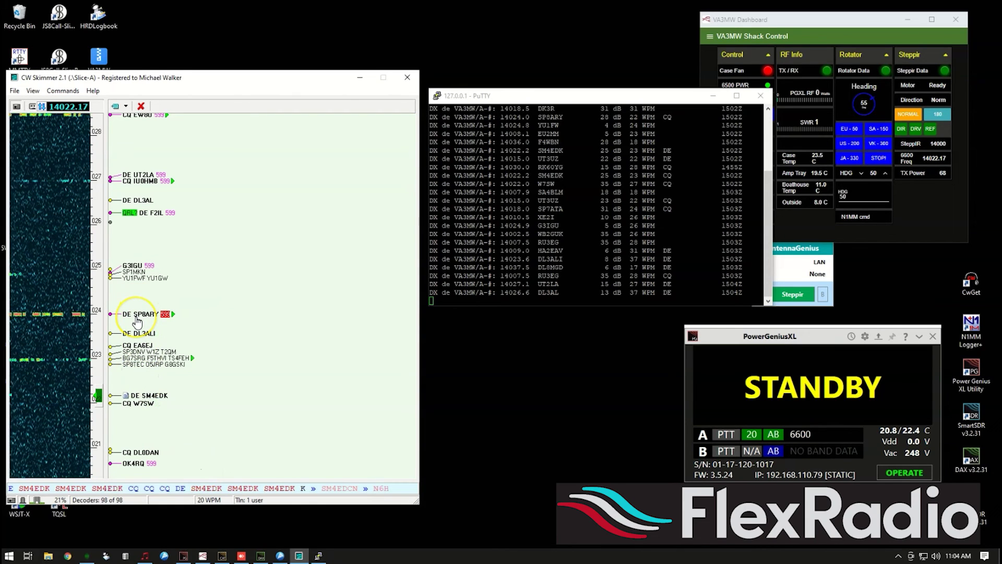
mouse_move(138, 319)
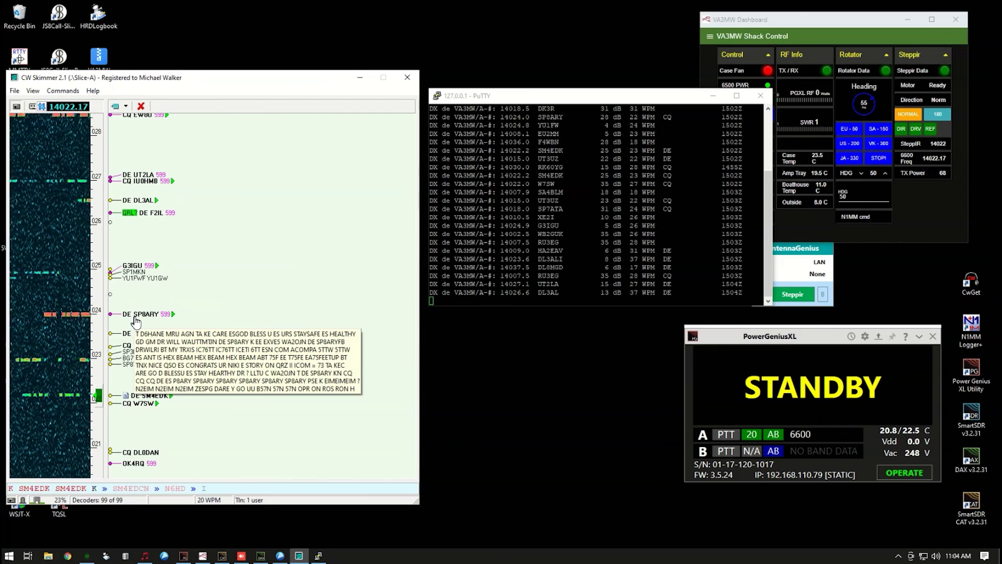
left_click(54, 313)
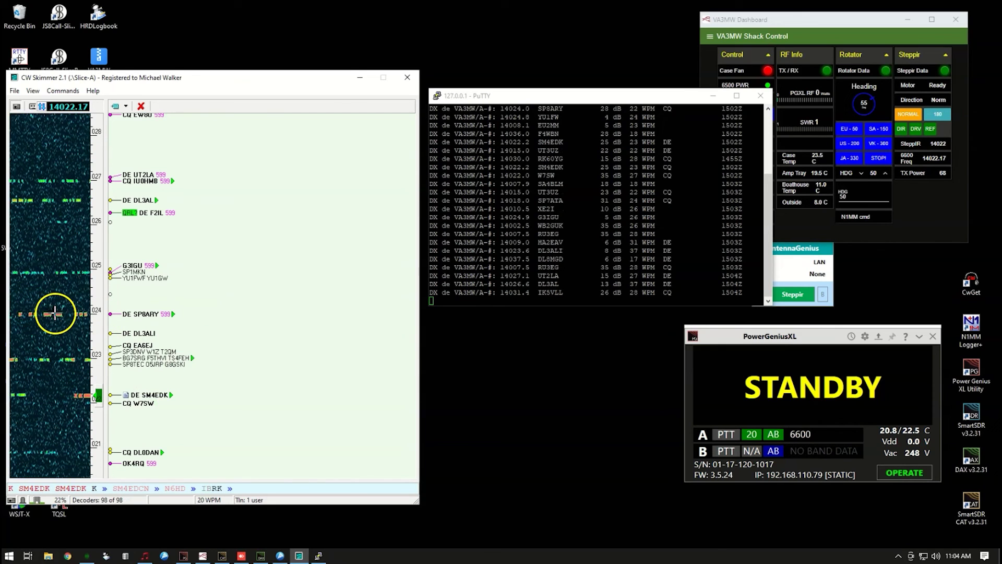